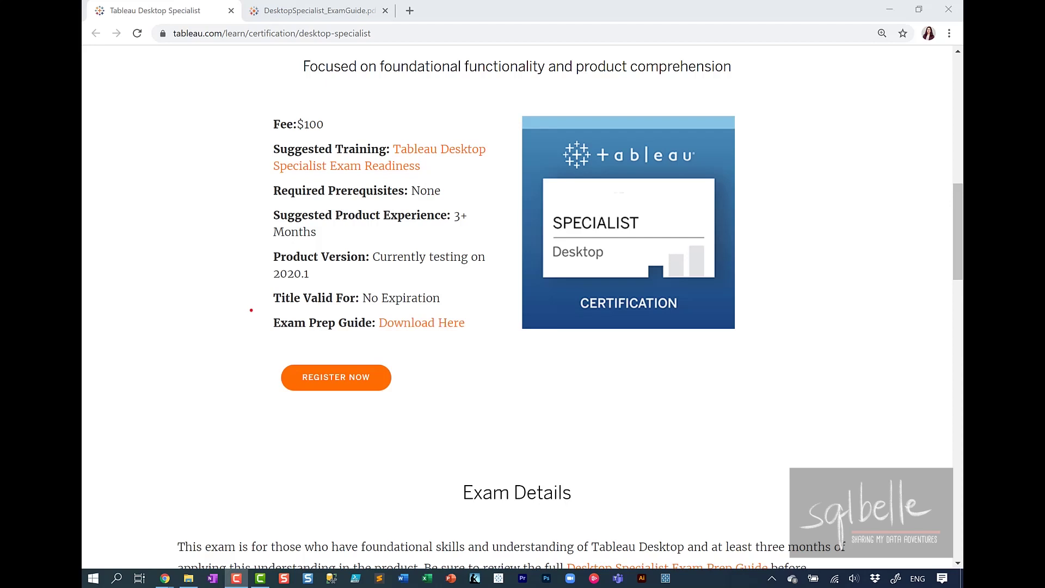
Frame the Exam Prep Guide download line in red on the certification page
mouse_move(251, 309)
mouse_down()
mouse_move(364, 344)
mouse_move(475, 343)
mouse_up()
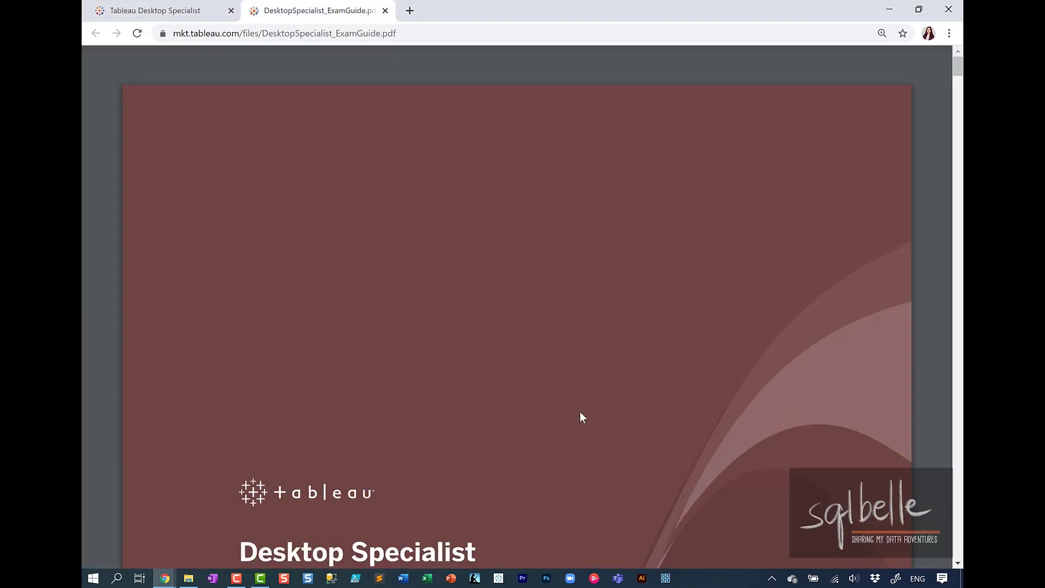
Scroll to Exam Format and box the 60-minute limit, 30 questions and automatic scoring
scroll(582, 411, down, 10)
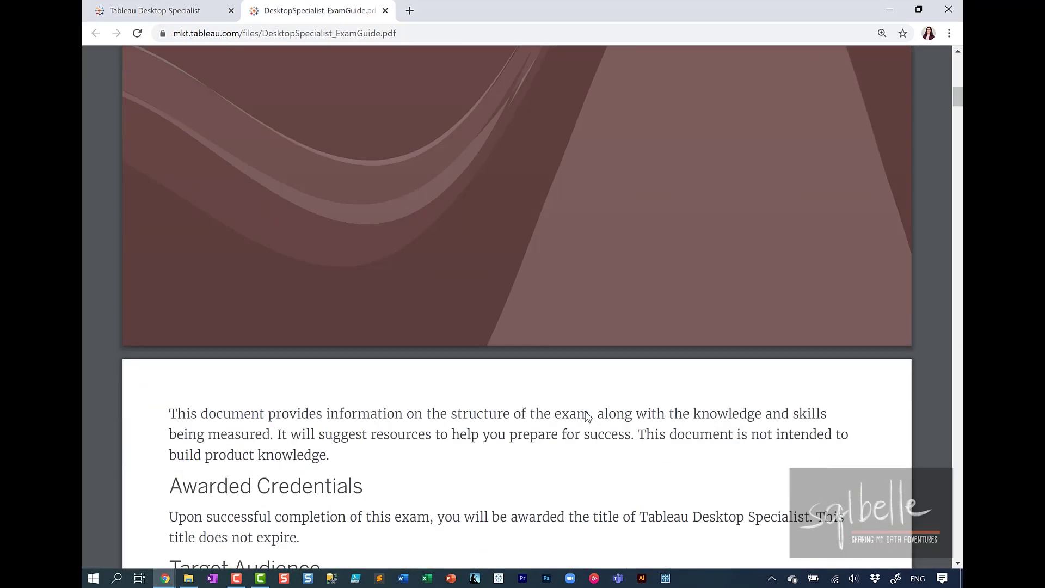
scroll(588, 417, down, 3)
scroll(587, 406, down, 4)
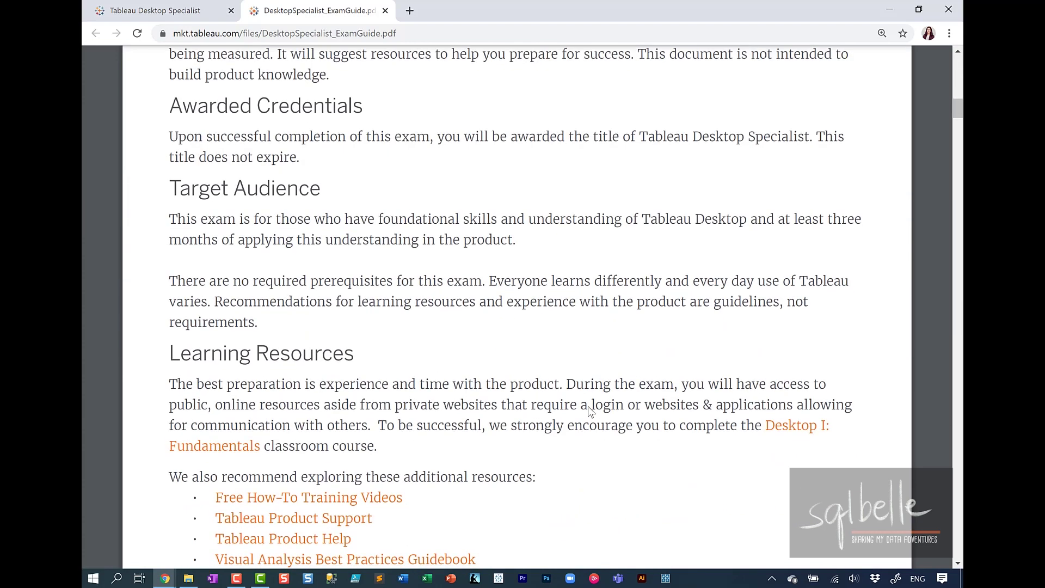
scroll(588, 409, down, 6)
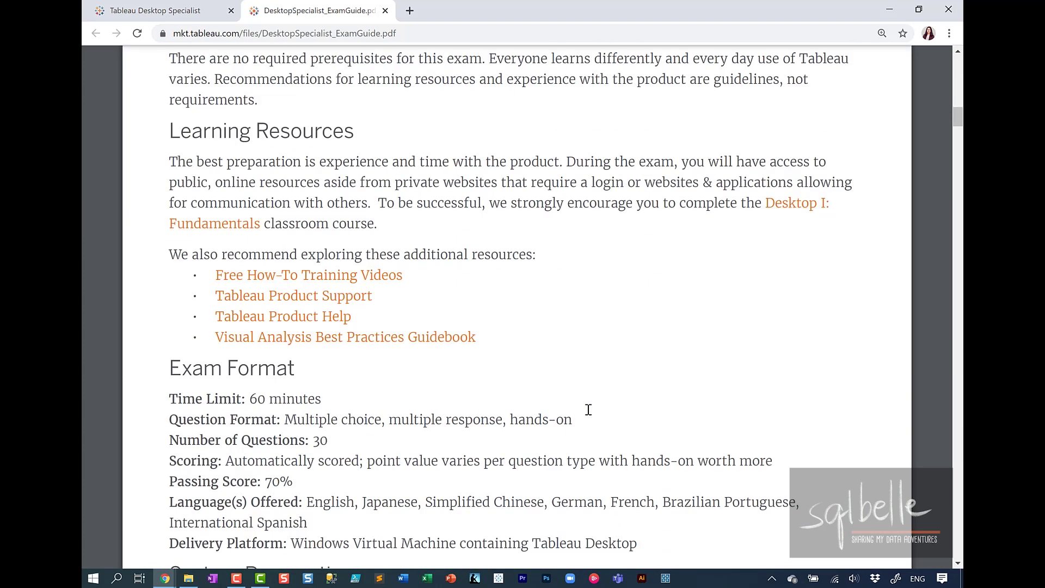
scroll(591, 415, down, 3)
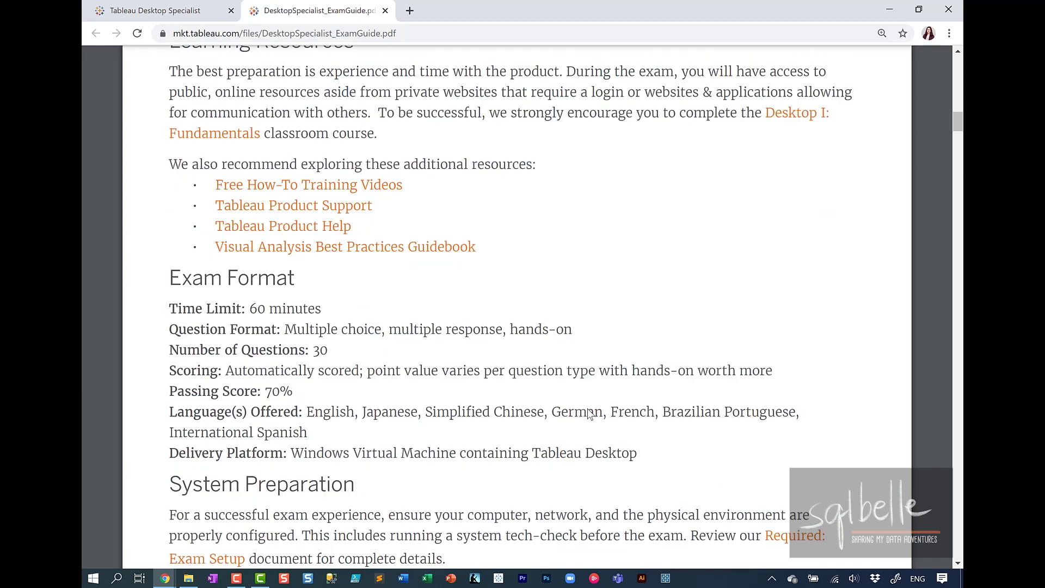
scroll(588, 408, down, 2)
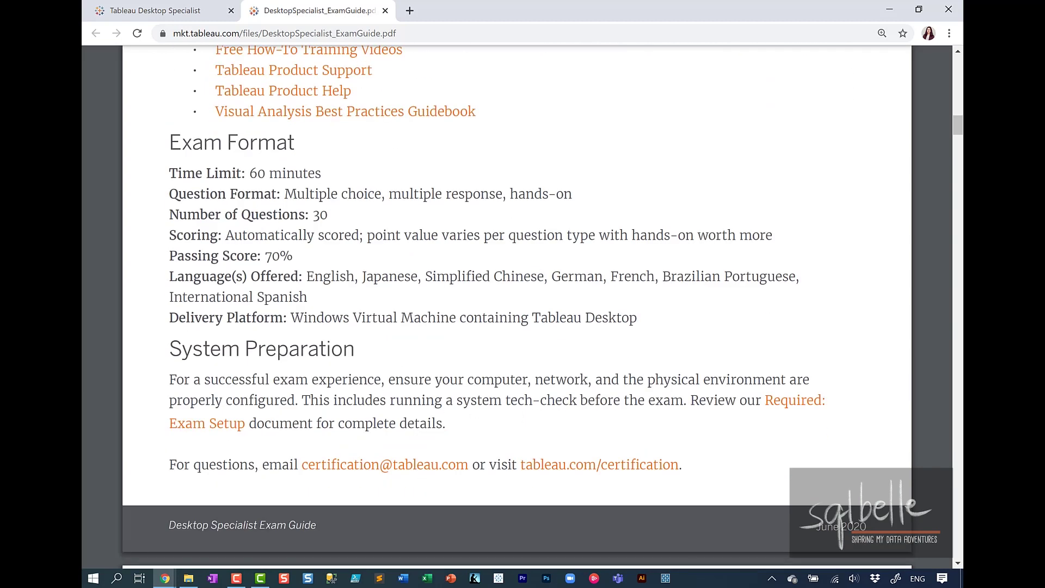
mouse_move(156, 162)
mouse_down()
mouse_move(247, 185)
mouse_move(330, 185)
mouse_move(385, 203)
mouse_move(587, 207)
mouse_up()
click(596, 213)
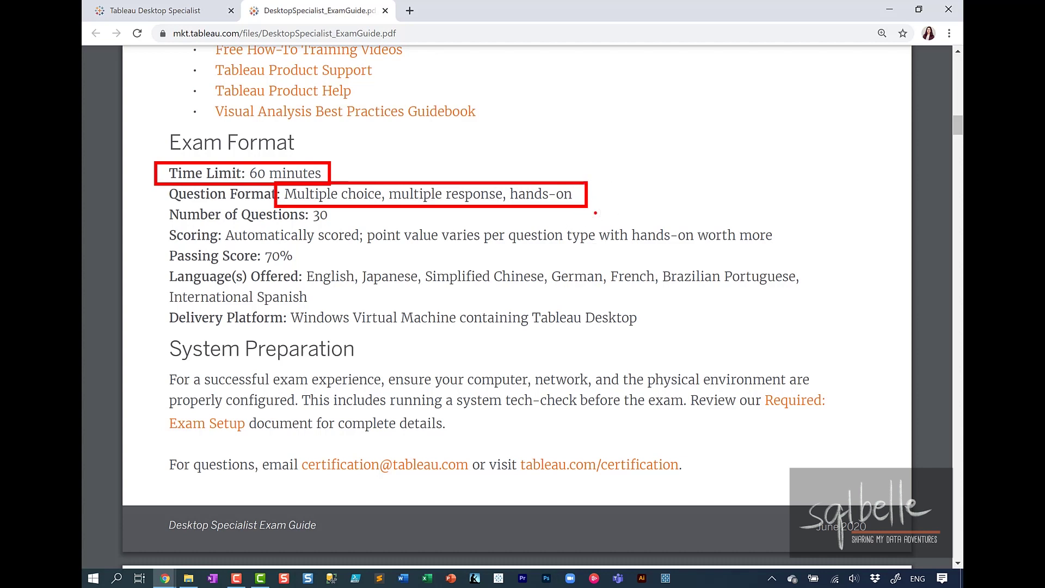
drag(299, 204, 351, 224)
mouse_move(211, 224)
mouse_down()
mouse_move(304, 245)
mouse_move(367, 244)
mouse_up()
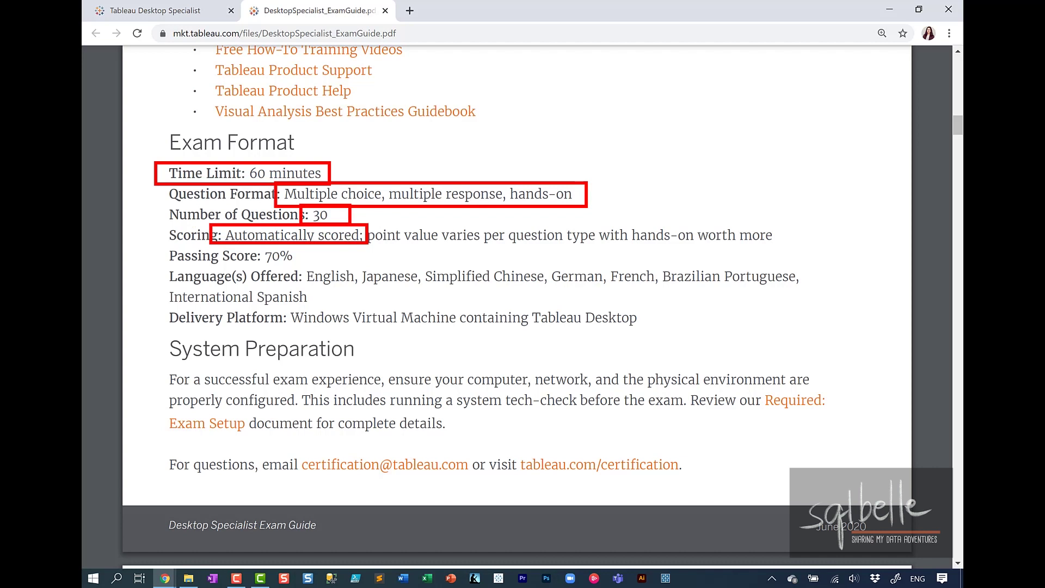
Clear the red boxes and scroll past Skills Measured down to the sample questions
key(Escape)
scroll(647, 397, down, 5)
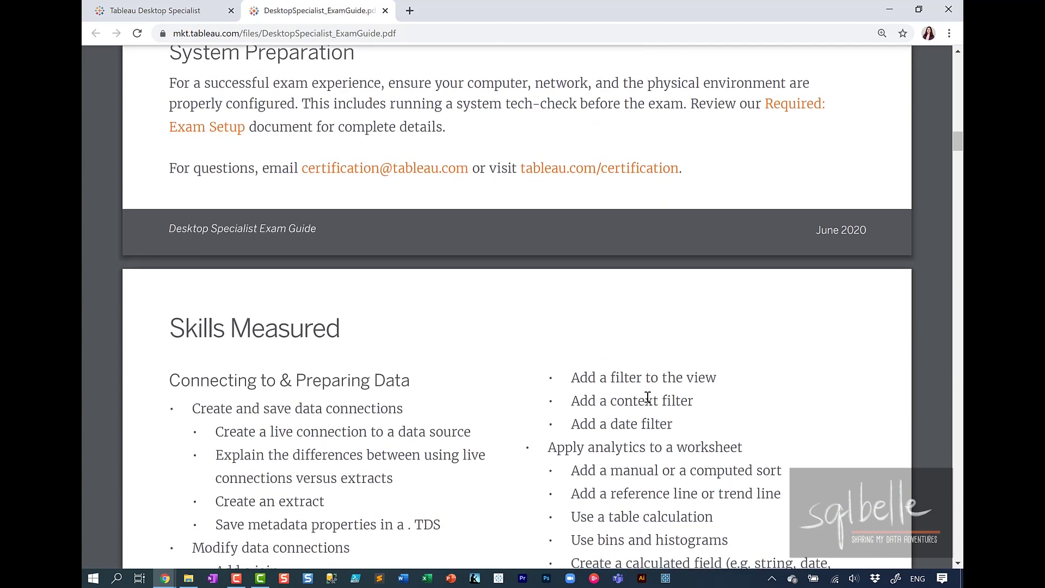
scroll(646, 396, down, 3)
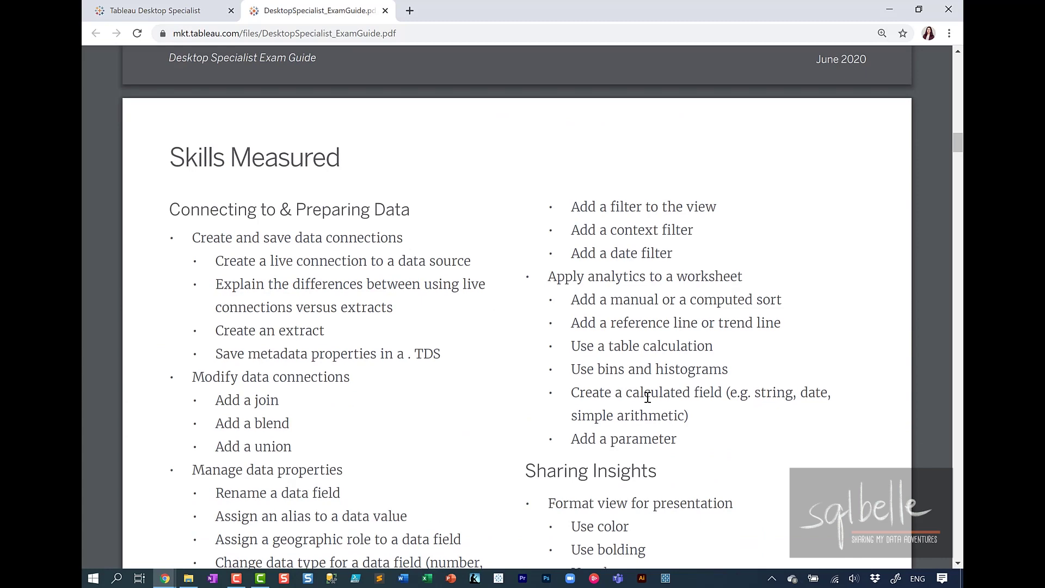
scroll(647, 397, down, 3)
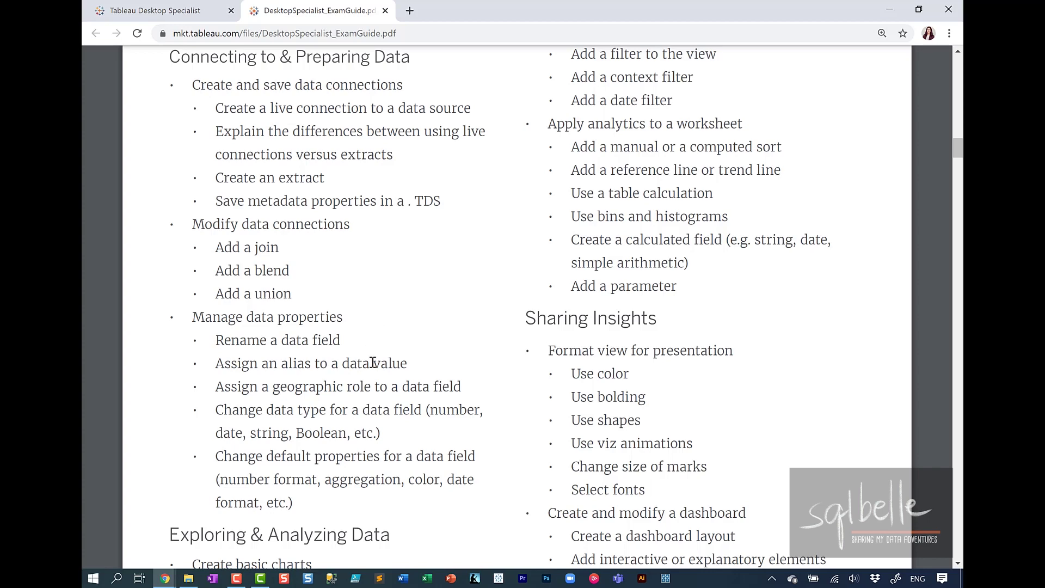
scroll(384, 368, down, 2)
scroll(385, 368, down, 5)
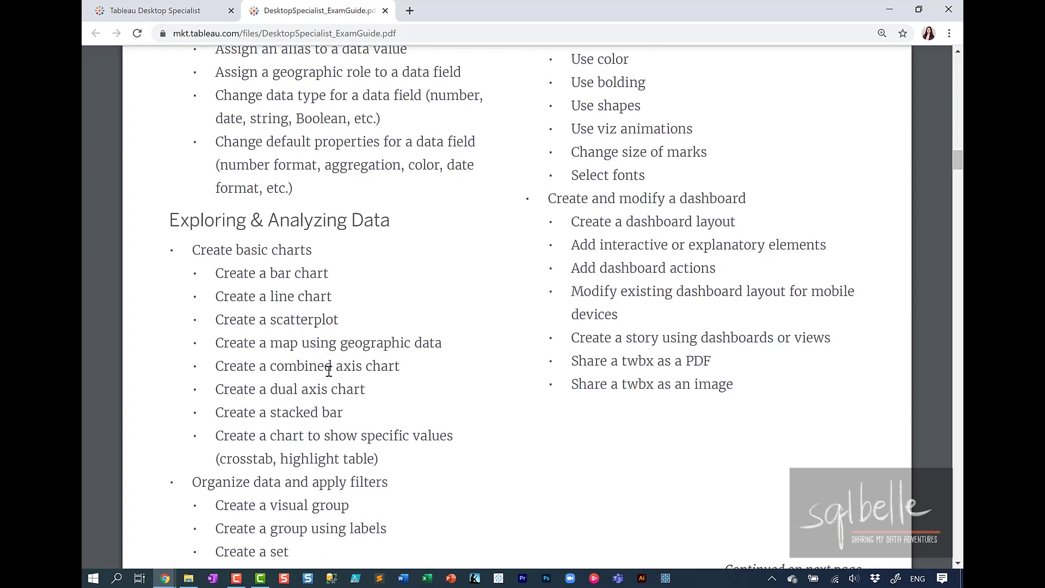
scroll(329, 370, down, 1)
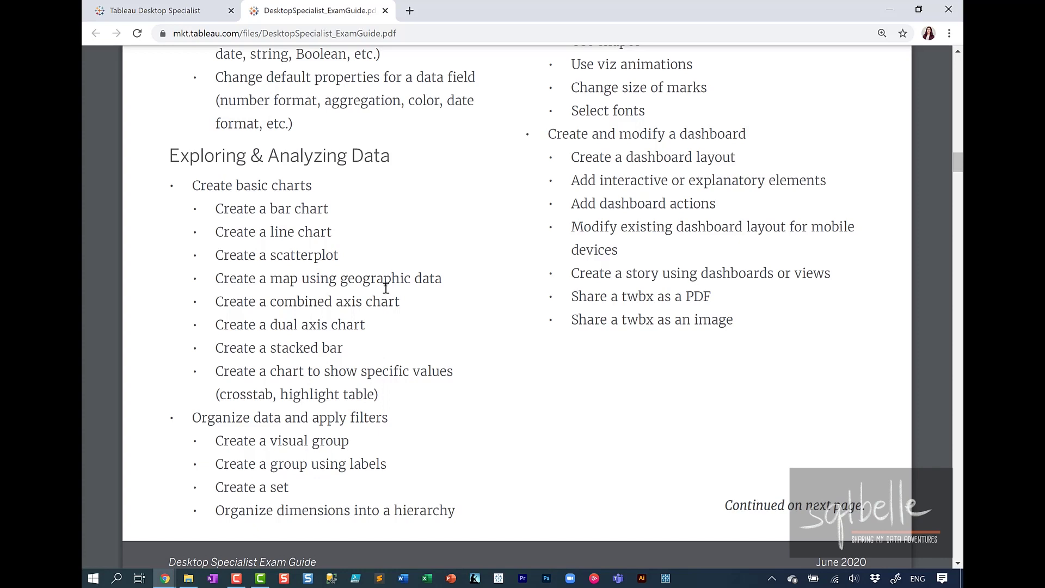
scroll(620, 486, down, 7)
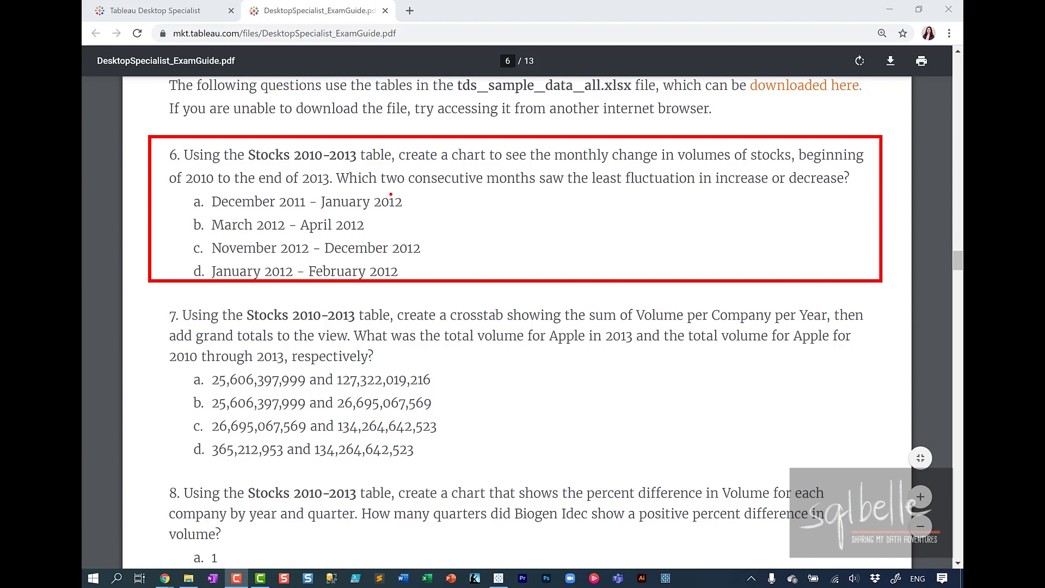
Underline 'two consecutive months' in sample question 6
drag(382, 189, 526, 190)
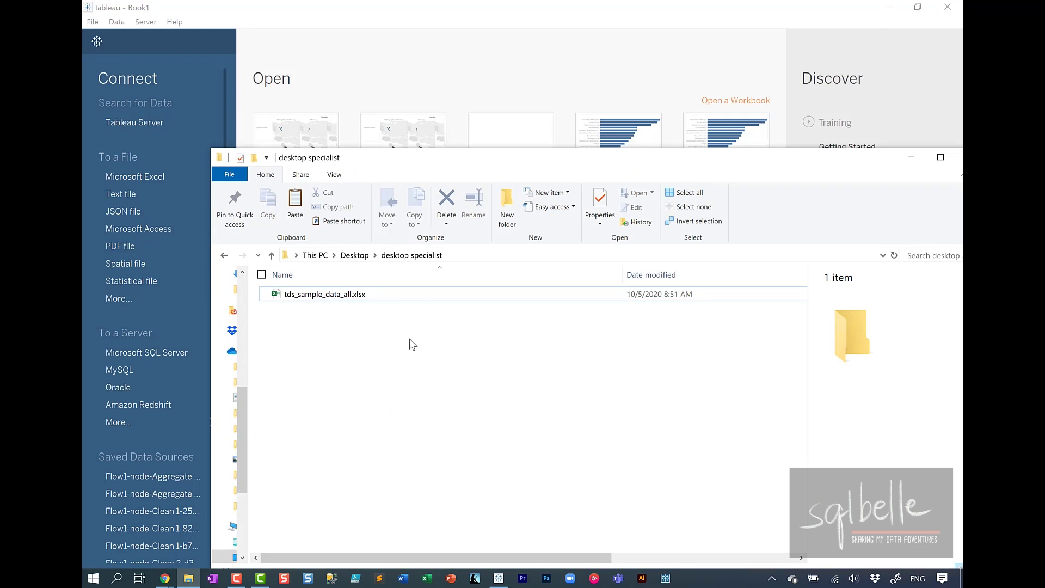
Connect tds_sample_data_all.xlsx, use the Stocks 2010 - 2013 table, and go to Sheet 1
drag(330, 297, 365, 82)
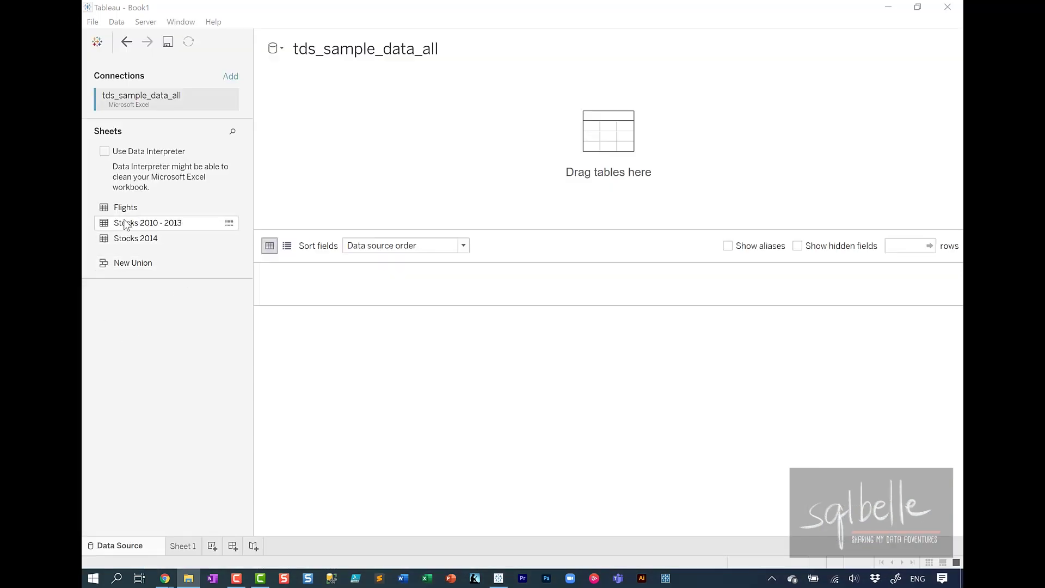
drag(122, 227, 403, 153)
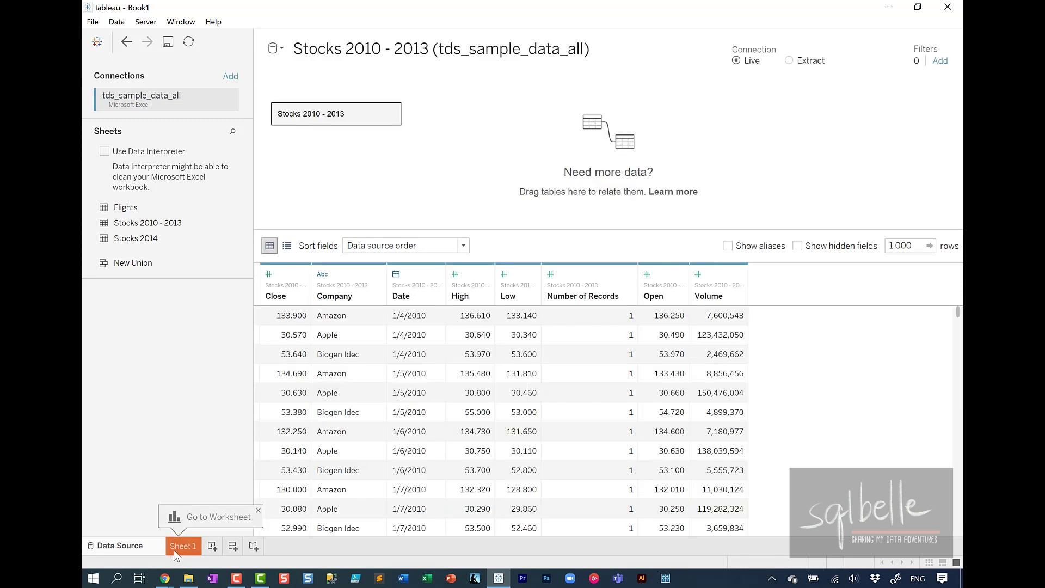
click(174, 550)
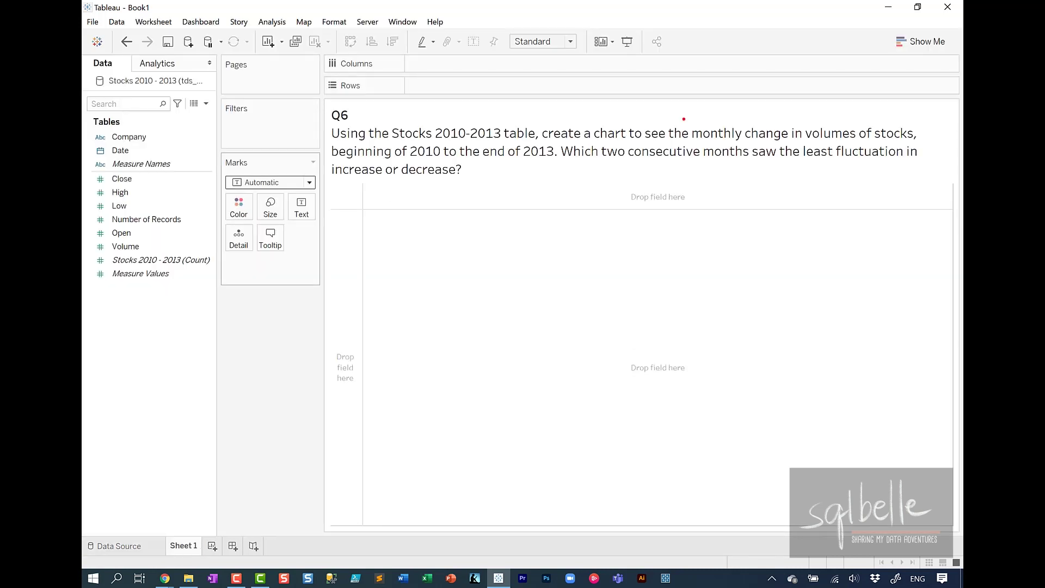
Plot SUM(Volume) over continuous MONTH(Date), marking the 2012 peak near 4000M
mouse_move(683, 118)
mouse_down()
mouse_move(699, 136)
mouse_move(801, 148)
mouse_up()
drag(132, 150, 466, 66)
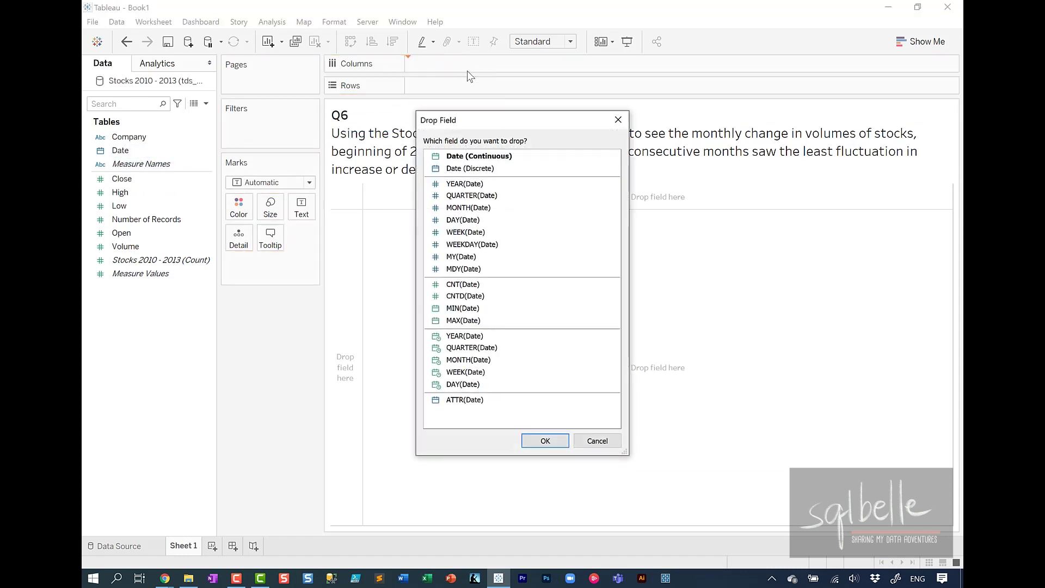
click(479, 364)
click(544, 440)
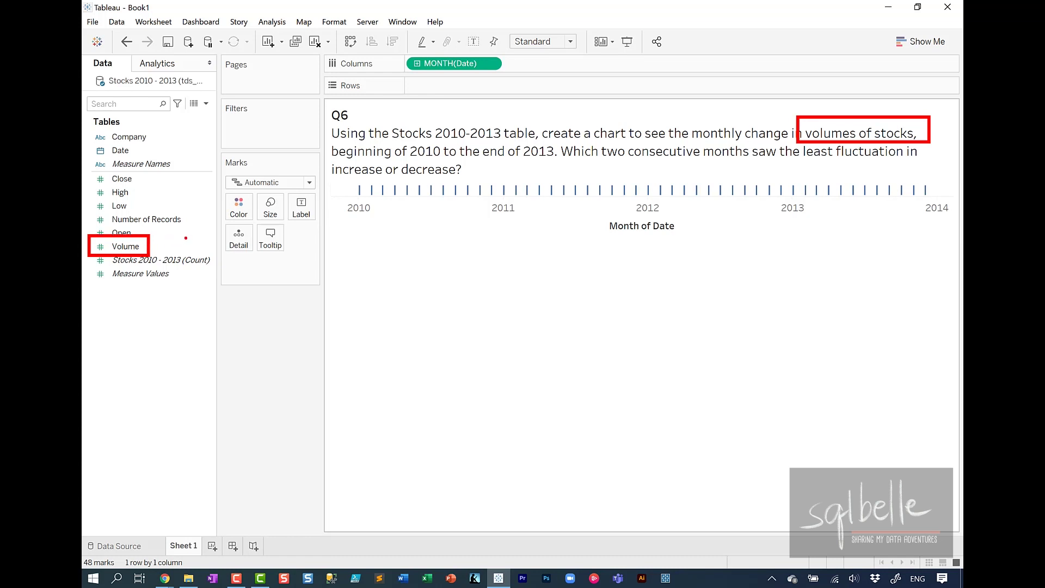
drag(126, 246, 489, 85)
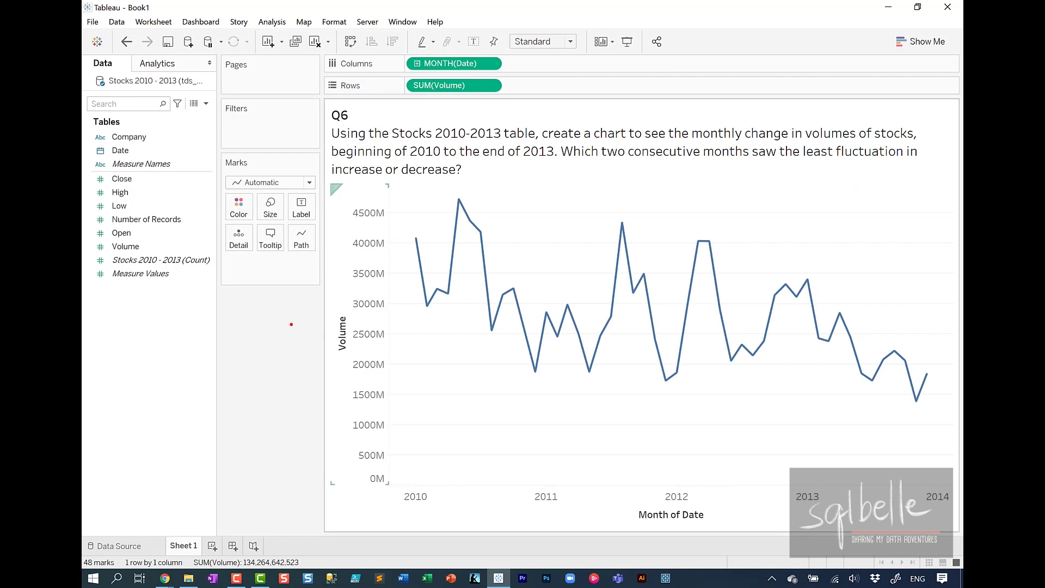
drag(683, 226, 727, 254)
key(Escape)
Show SUM(Volume) as a Percent Difference table calculation
click(490, 86)
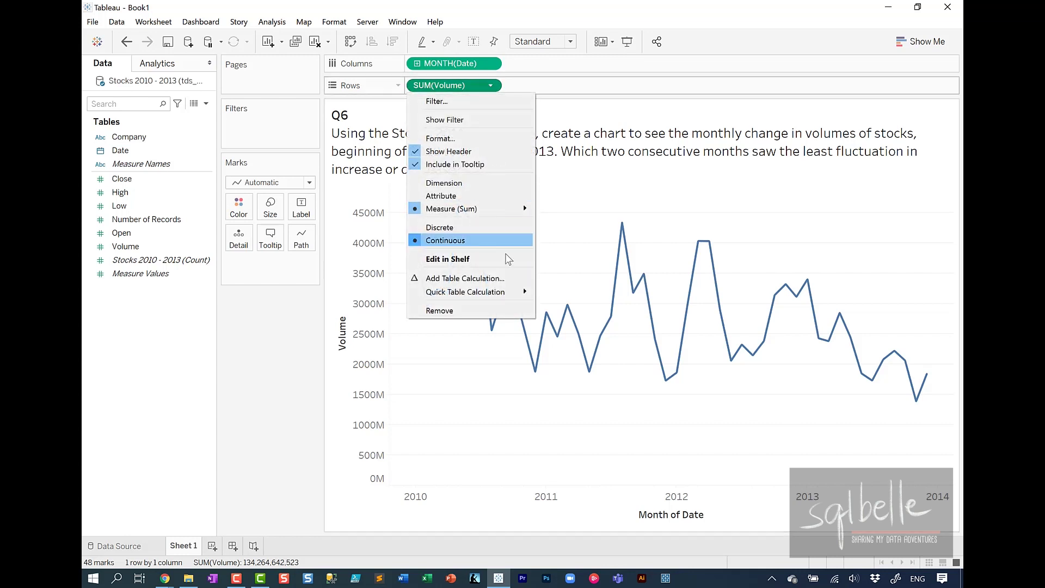
mouse_move(493, 297)
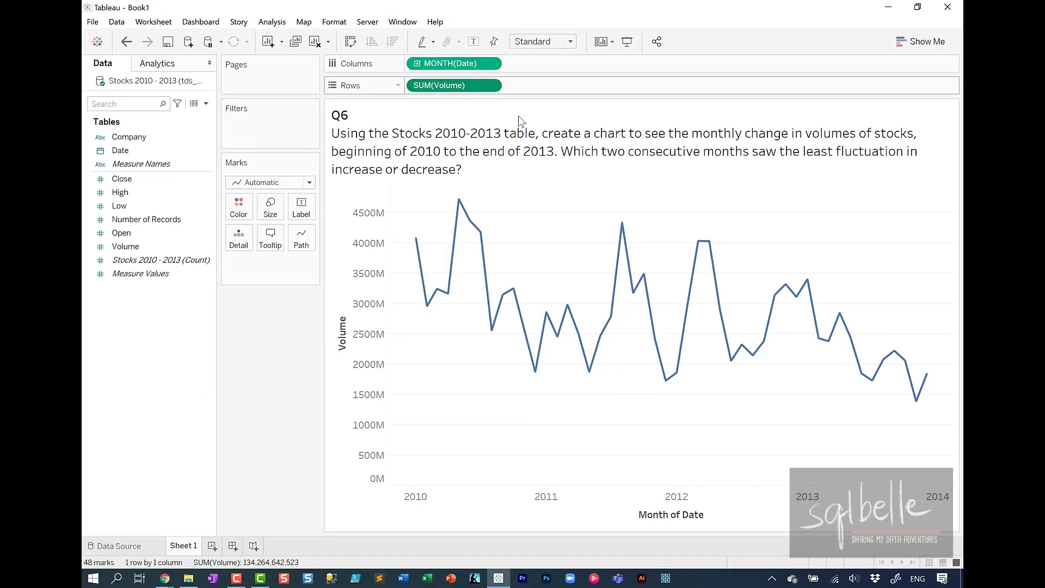
click(490, 85)
mouse_move(476, 298)
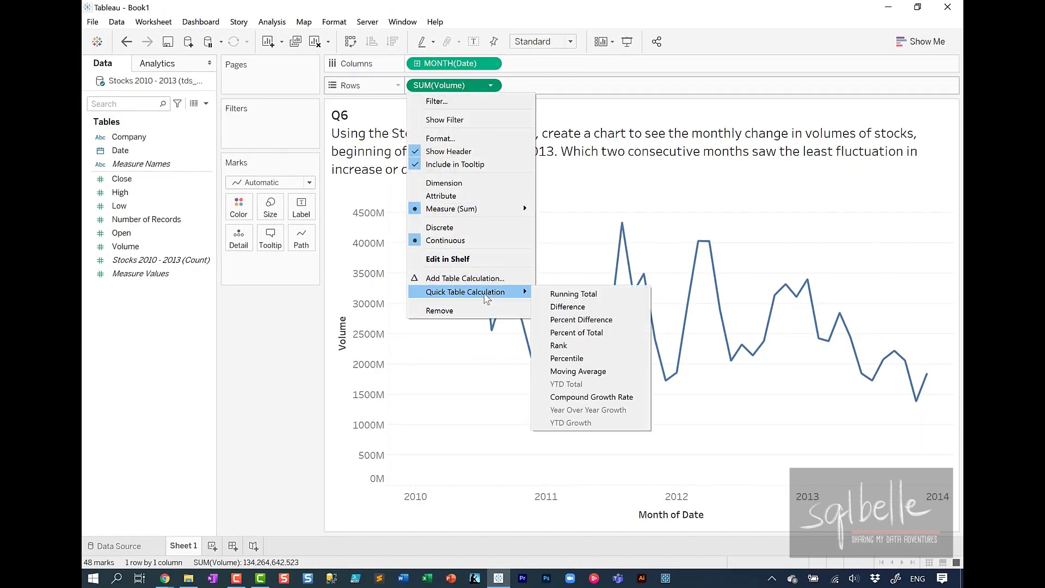
click(563, 319)
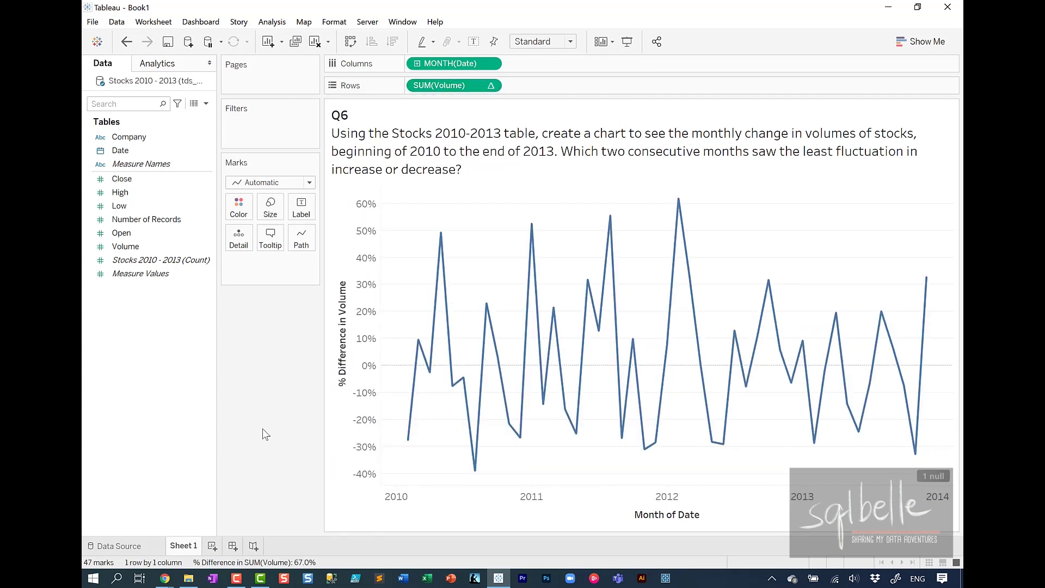
Change the mark type to Bar for the percent differences
click(271, 182)
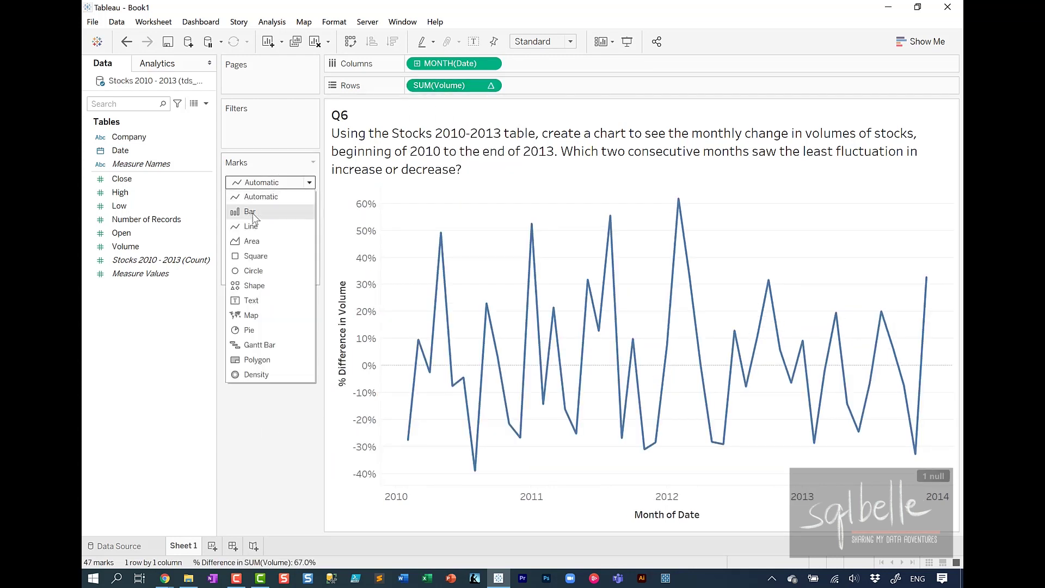
click(246, 201)
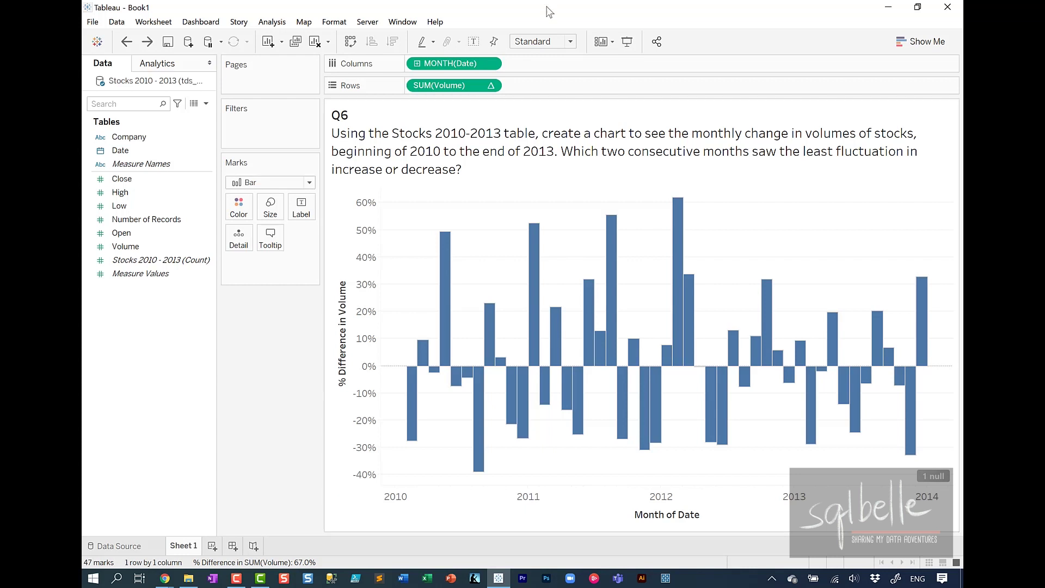
click(491, 86)
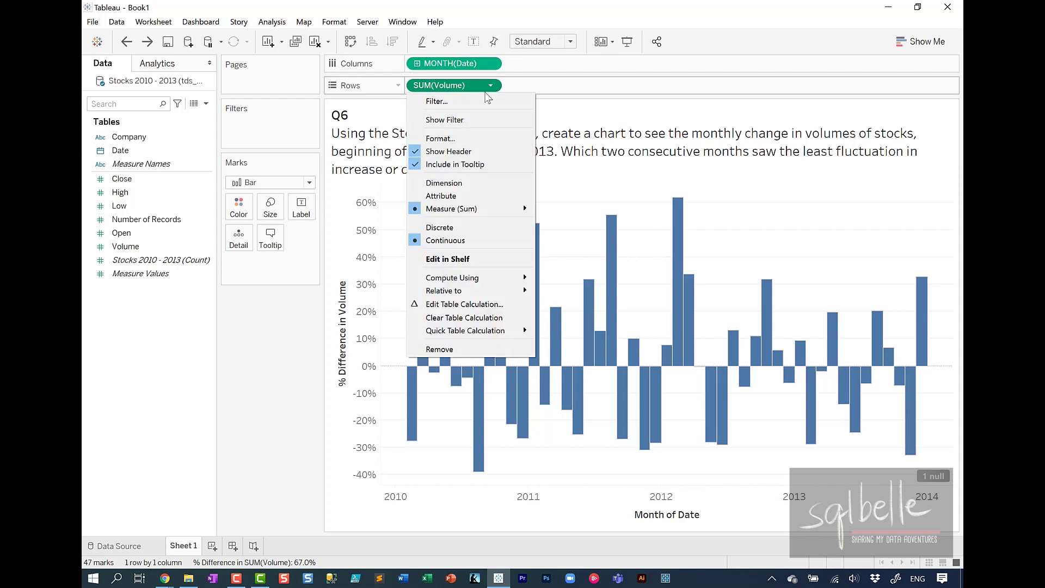
Filter the % difference to between -0.05 and 0.05, leaving five bars
click(494, 120)
drag(887, 109, 304, 305)
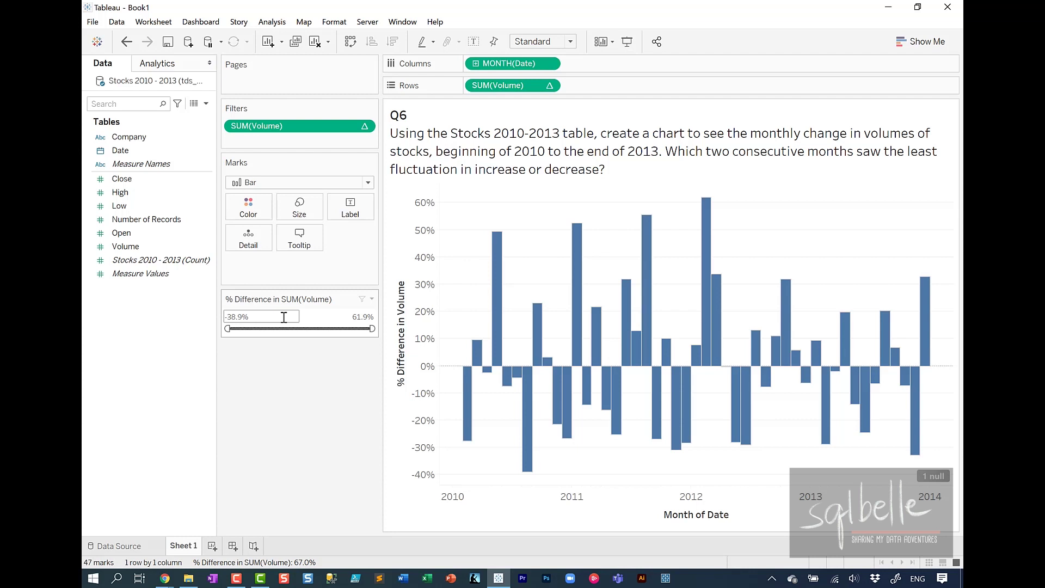
click(284, 317)
text(-)
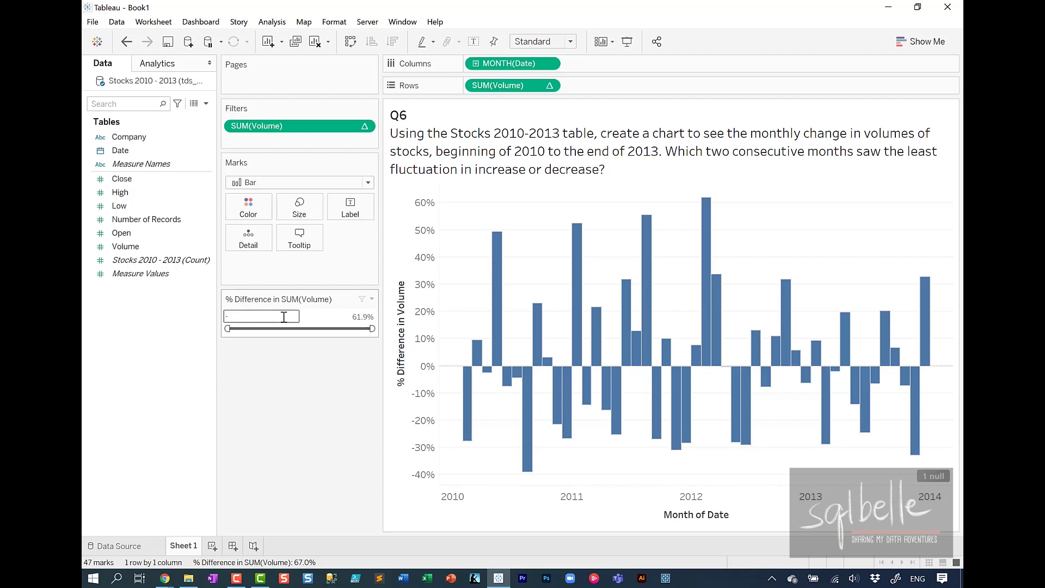
text(0.05)
key(Return)
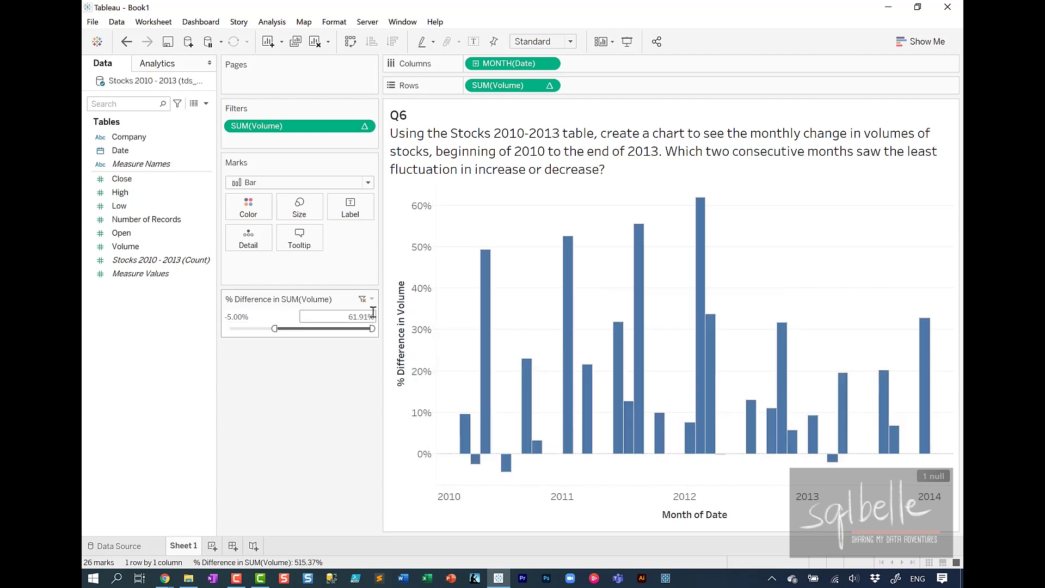
click(360, 316)
text(0.05)
key(Return)
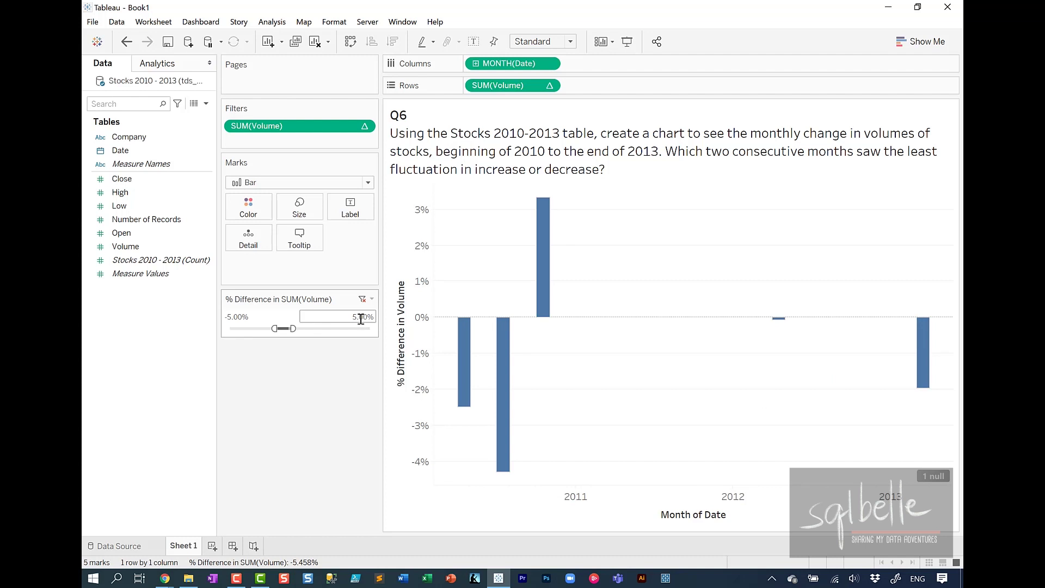
mouse_move(776, 324)
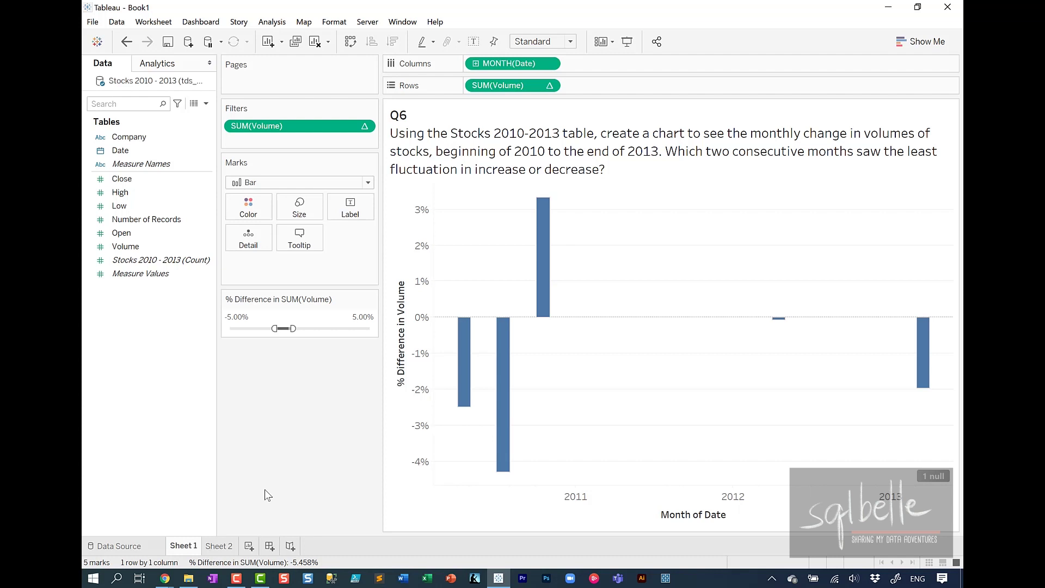
key(alt+Tab)
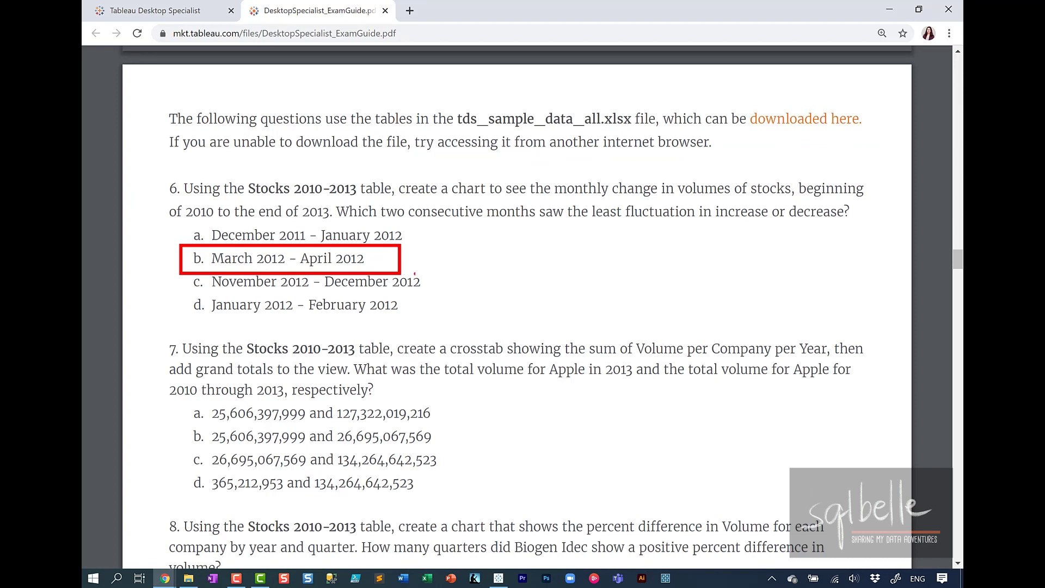
scroll(143, 114, down, 4)
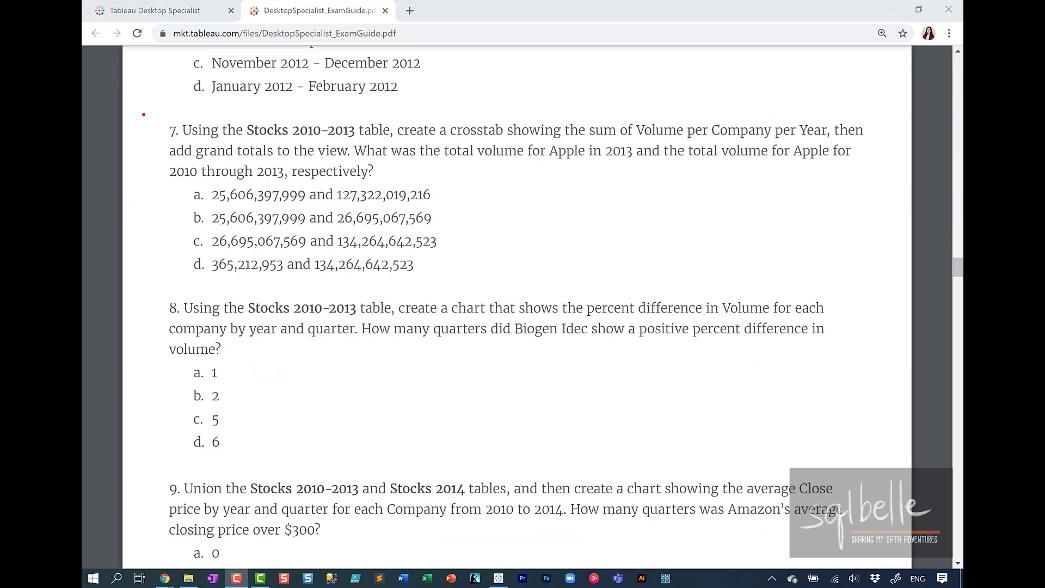
mouse_move(143, 115)
mouse_down()
mouse_move(271, 188)
mouse_move(556, 255)
mouse_move(858, 268)
mouse_move(876, 281)
mouse_up()
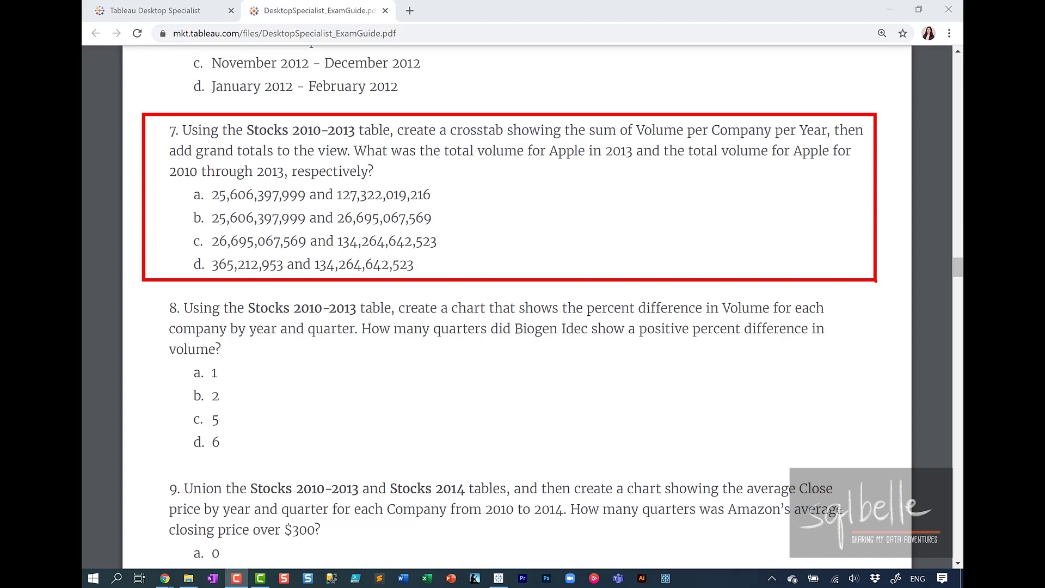
Back on sheet Q7, mark Company, Year and Apple in the question title
key(alt+Tab)
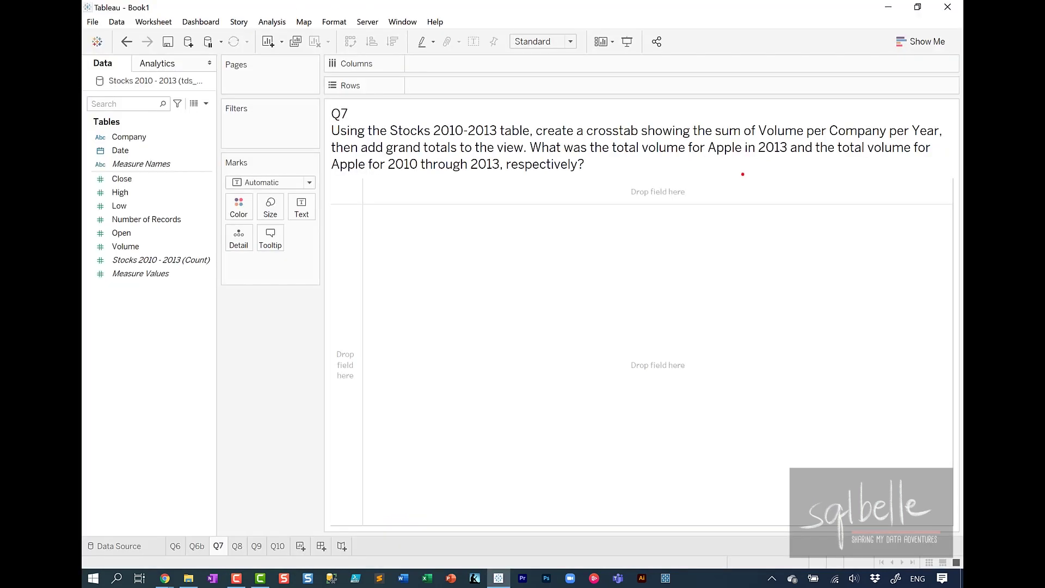
mouse_move(825, 121)
mouse_down()
mouse_move(886, 146)
mouse_move(946, 139)
mouse_up()
mouse_move(703, 135)
mouse_down()
mouse_move(719, 159)
mouse_move(744, 159)
mouse_up()
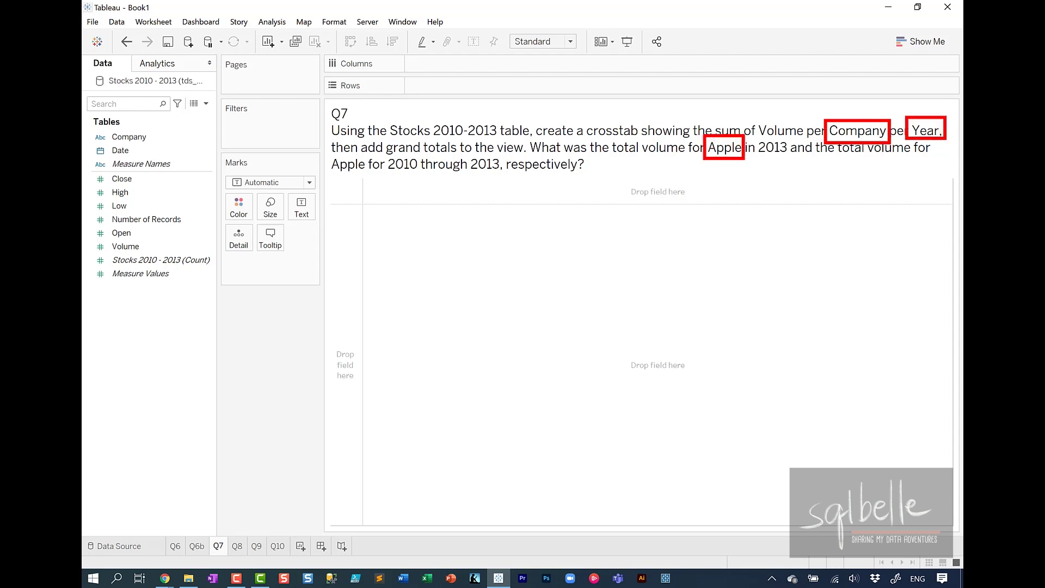
Build a Company-by-year SUM(Volume) crosstab with grand totals, keeping only Apple
mouse_move(129, 136)
mouse_down()
mouse_move(446, 109)
mouse_move(436, 87)
mouse_up()
click(124, 151)
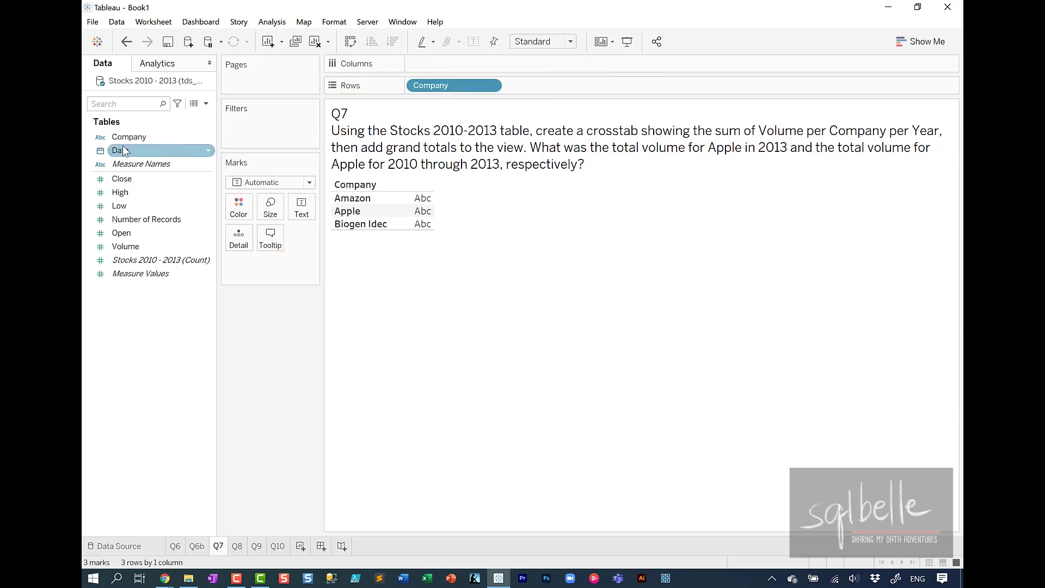
drag(124, 151, 429, 68)
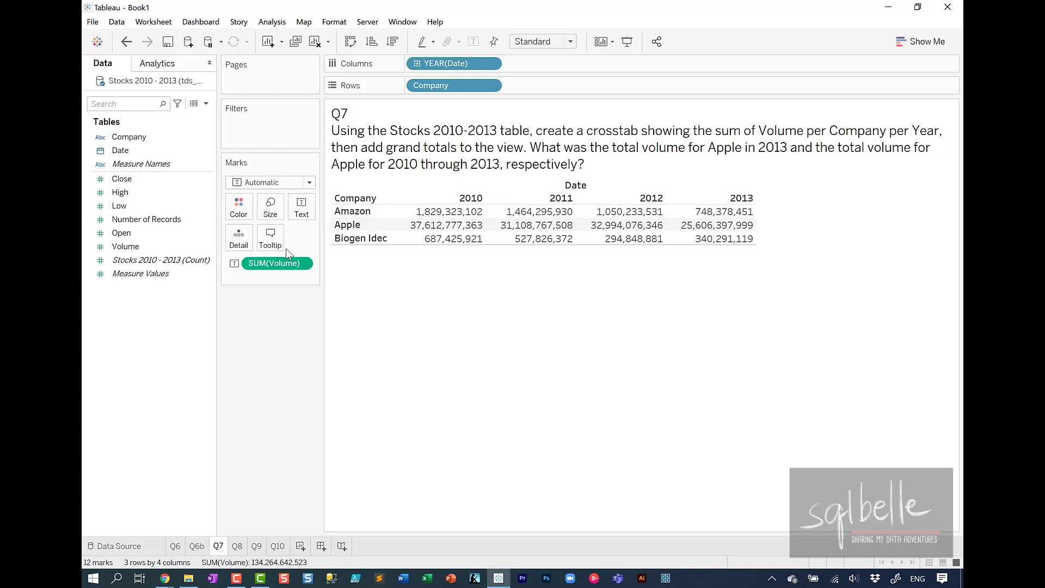
click(156, 64)
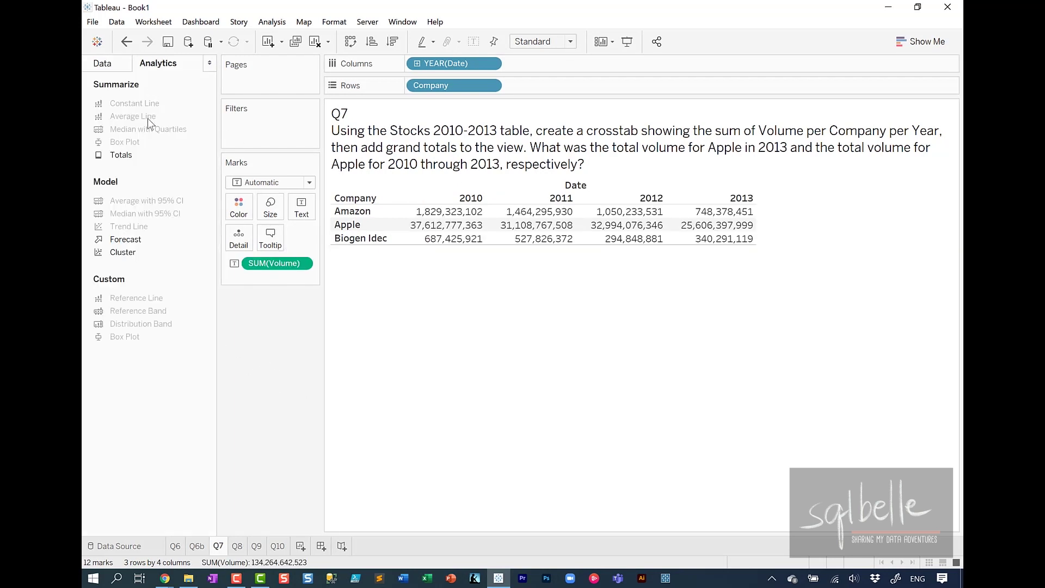
double_click(121, 155)
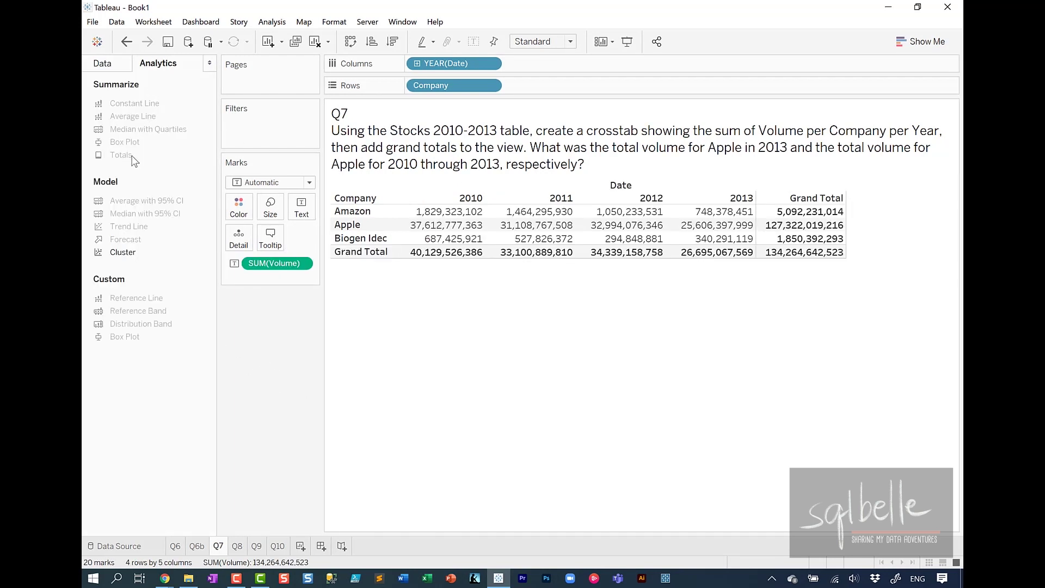
right_click(357, 226)
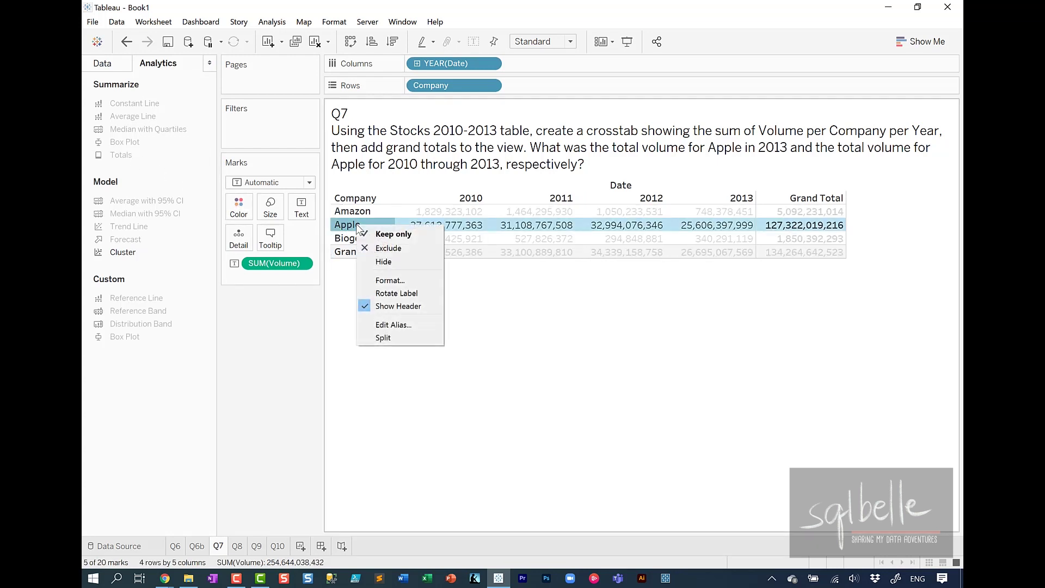
click(397, 233)
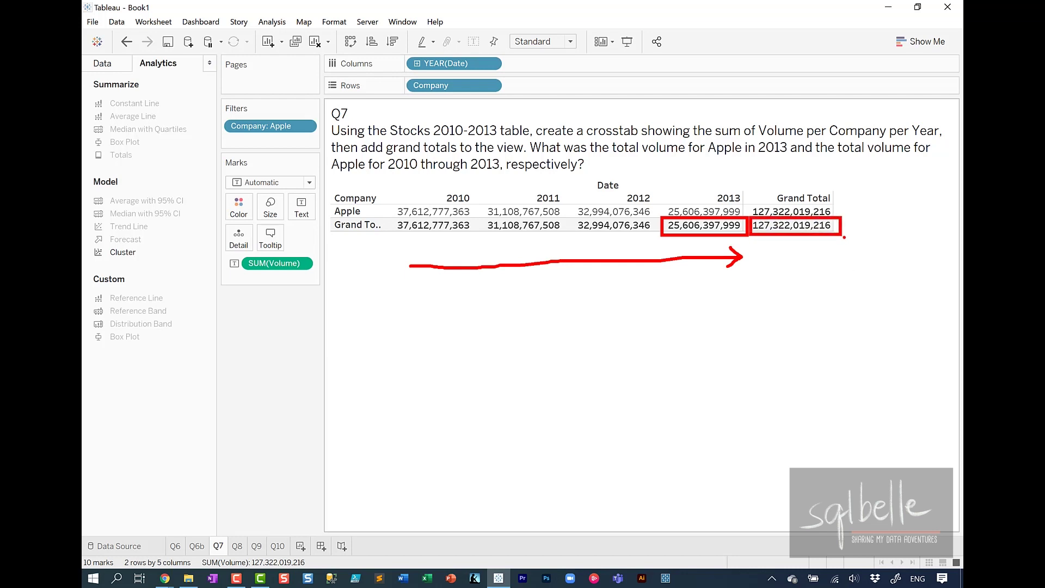
In the exam guide PDF, frame question 8 and its answers, then return to sheet Q8
key(alt+Tab)
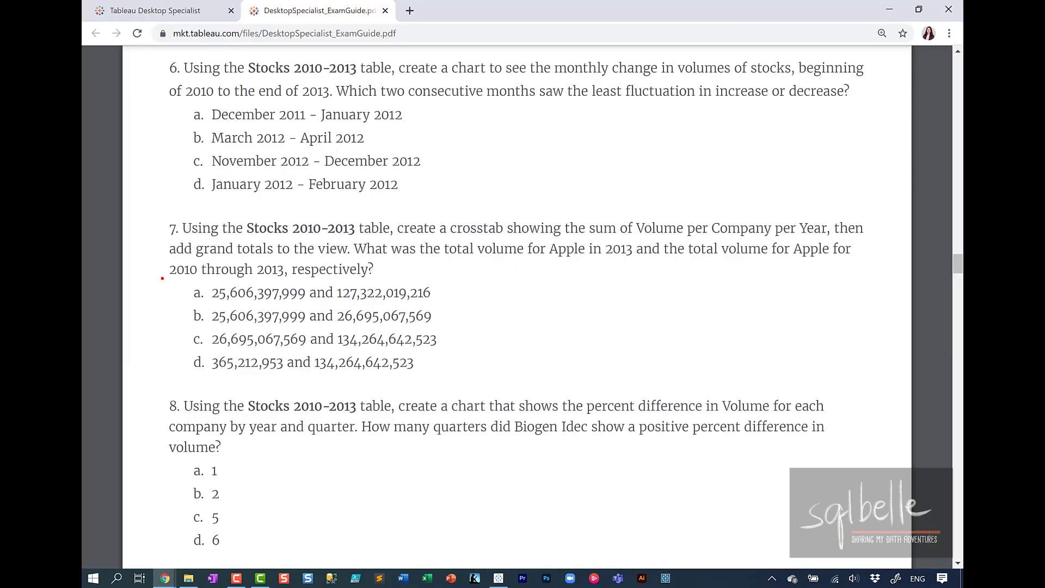
drag(162, 278, 446, 314)
scroll(147, 146, down, 4)
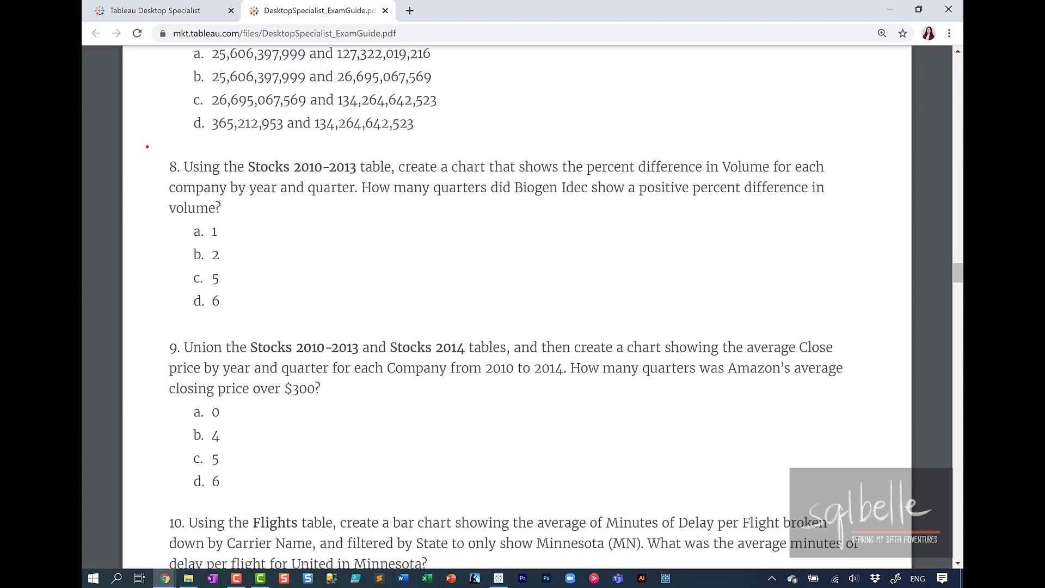
mouse_move(147, 146)
mouse_down()
mouse_move(303, 287)
mouse_move(838, 306)
mouse_up()
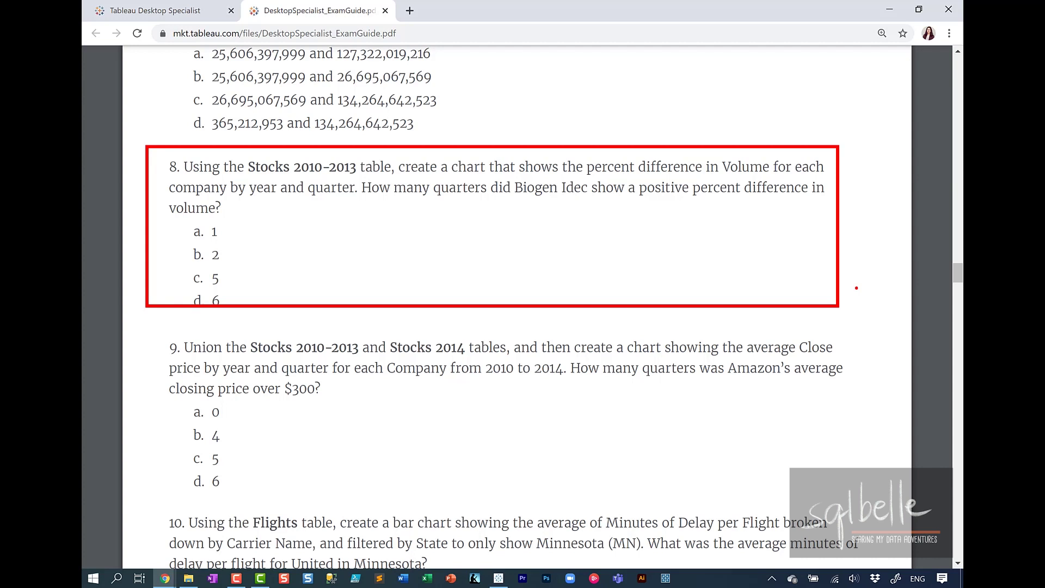
key(alt+Tab)
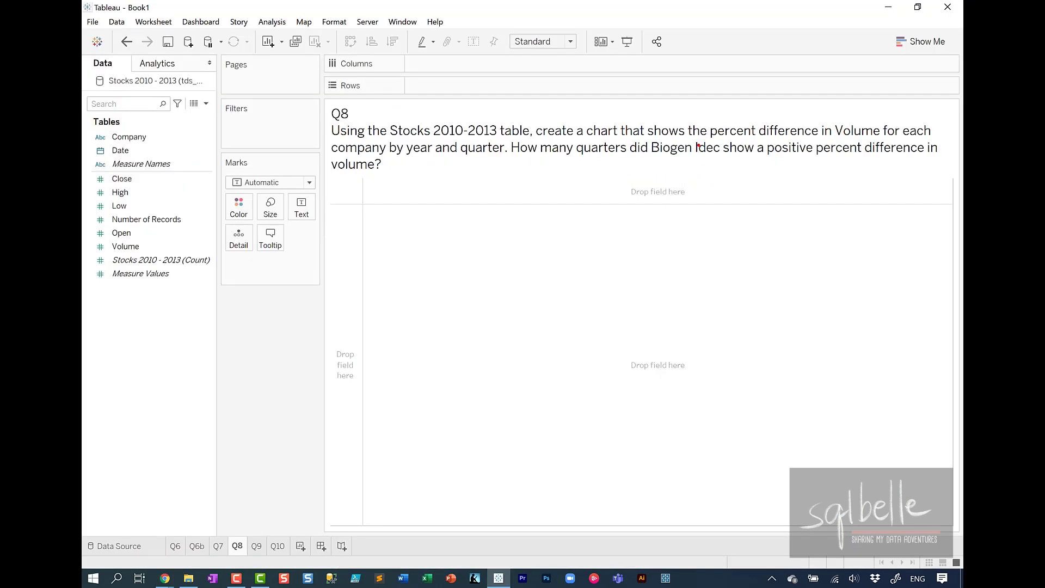
mouse_move(704, 123)
mouse_down()
mouse_move(737, 139)
mouse_move(884, 138)
mouse_up()
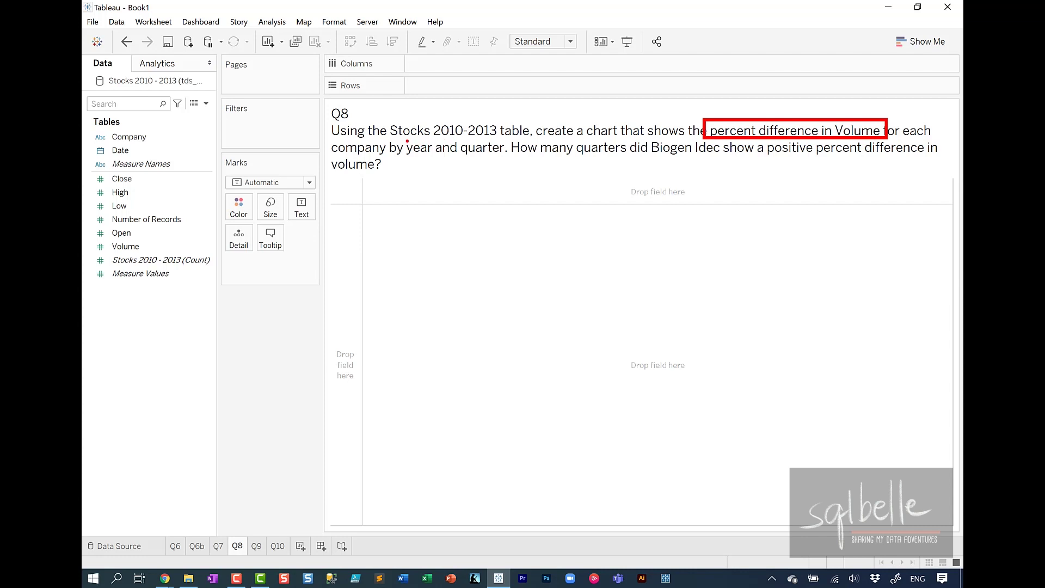
drag(402, 137, 512, 161)
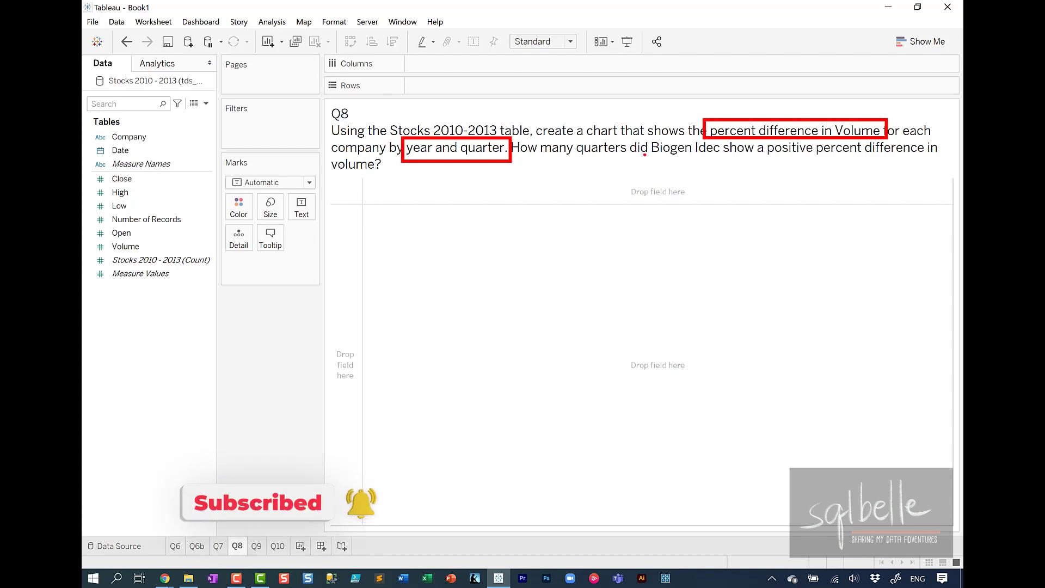
drag(653, 156, 899, 155)
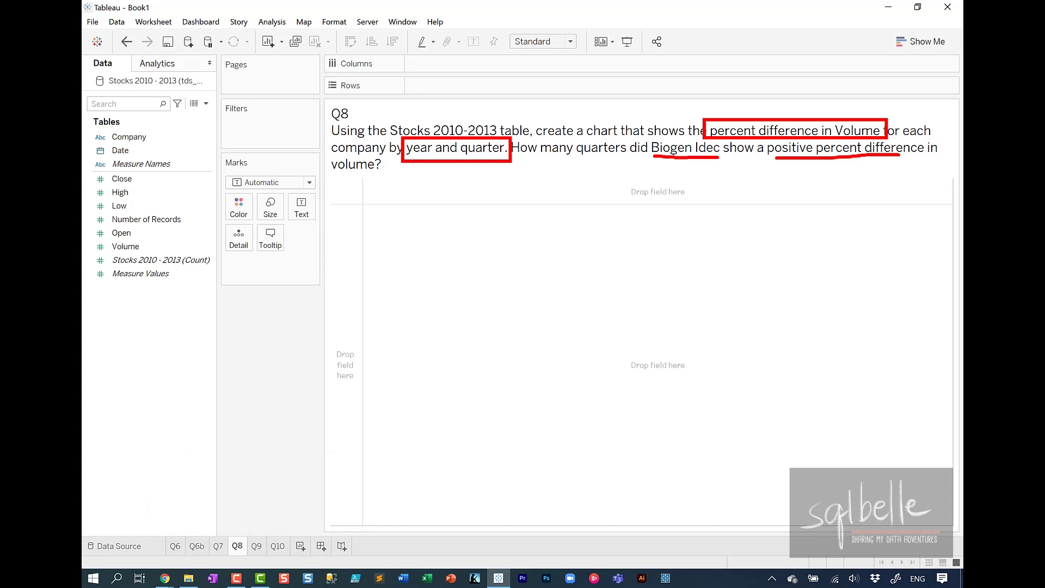
Plot SUM(Volume) by continuous QUARTER(Date) as a quarterly Percent Difference line
key(Escape)
drag(120, 150, 451, 63)
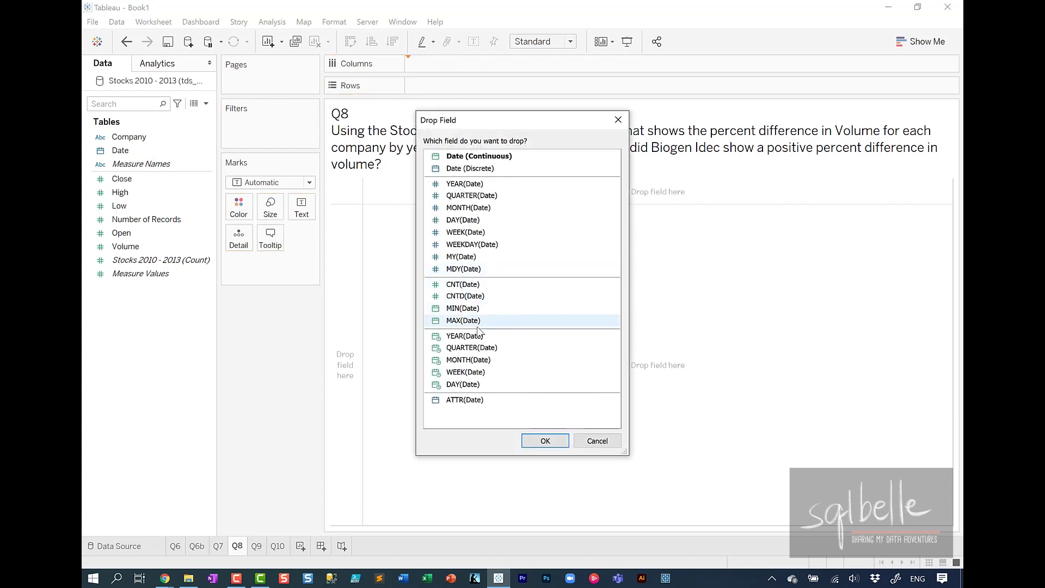
click(484, 350)
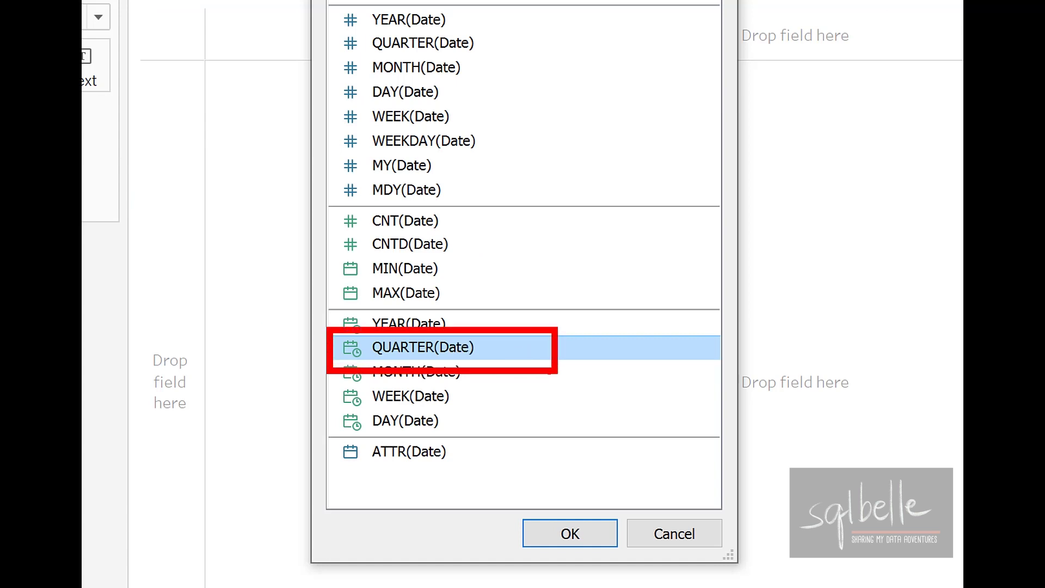
key(Return)
mouse_move(125, 246)
mouse_down()
mouse_move(333, 173)
mouse_move(429, 91)
mouse_move(459, 93)
mouse_up()
click(489, 86)
mouse_move(467, 292)
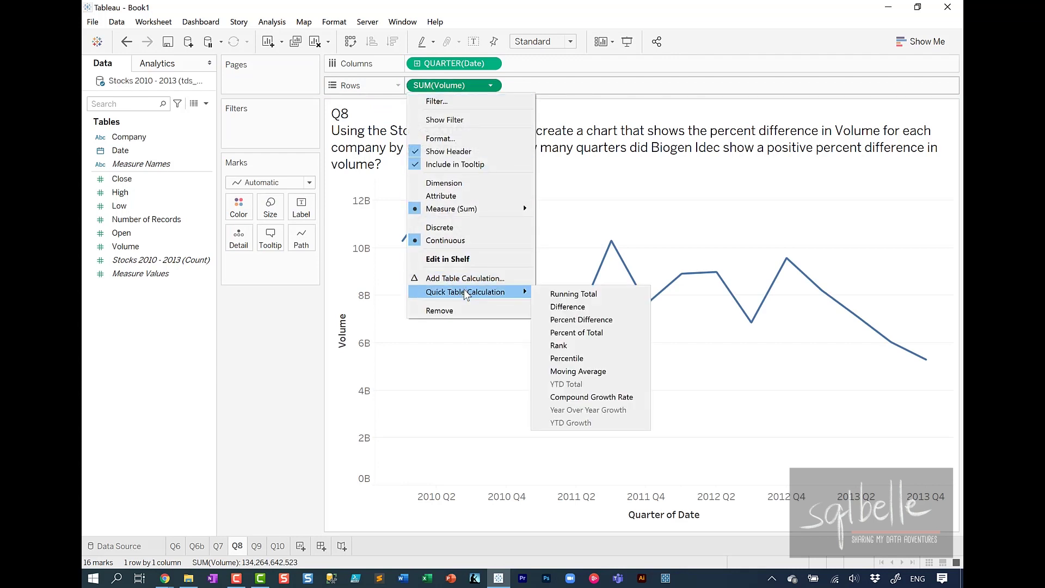
click(583, 320)
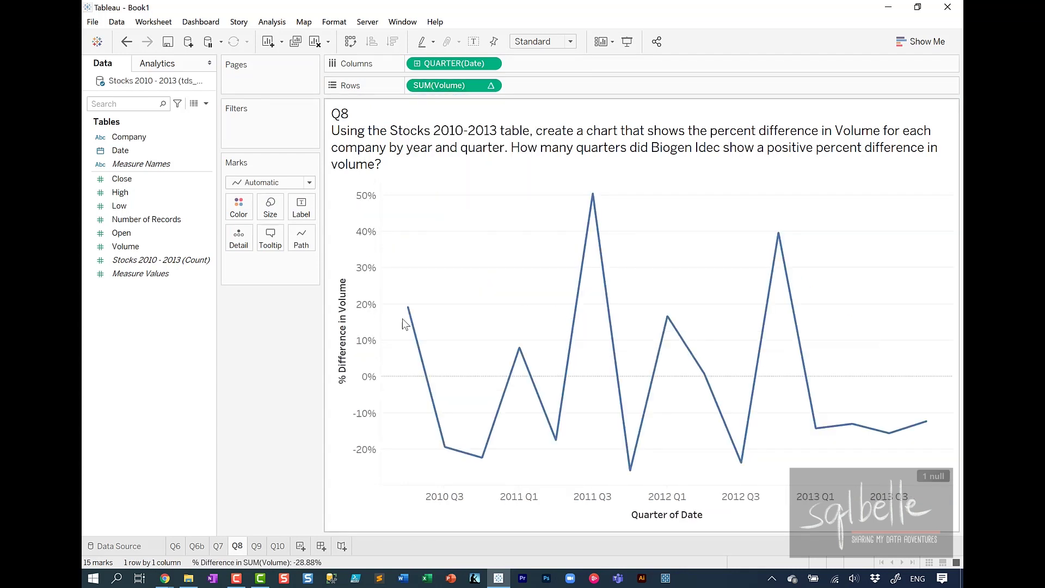
Switch the marks to Bar and filter Company to Biogen Idec only, excluding Apple and Amazon
click(269, 182)
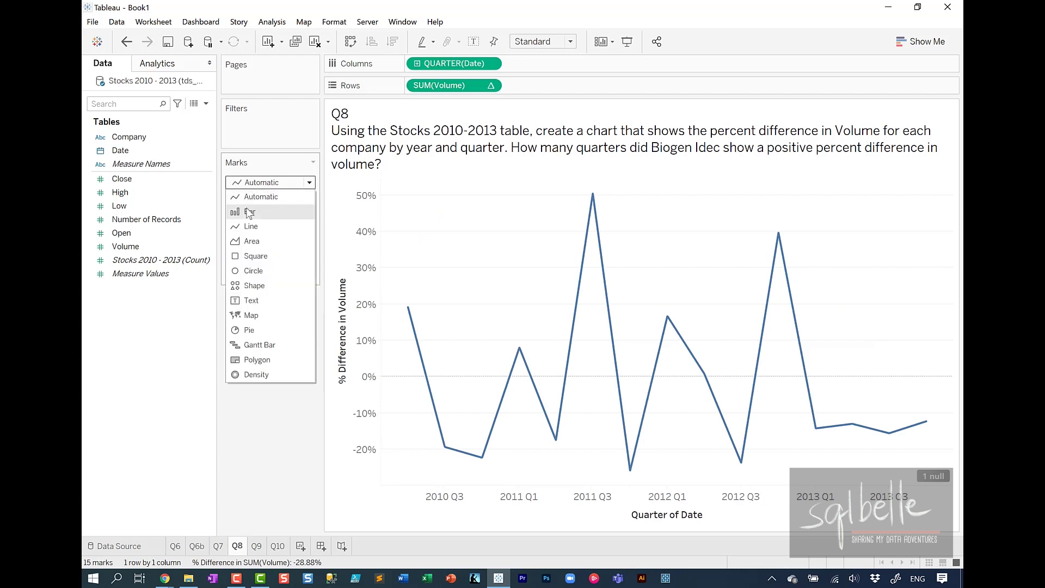
click(250, 207)
click(156, 136)
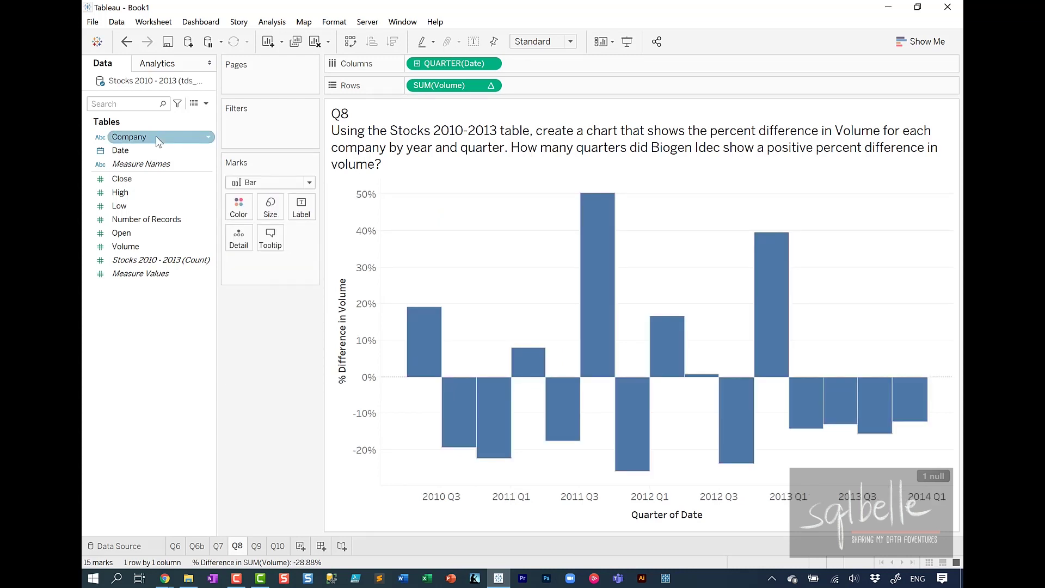
right_click(155, 136)
click(191, 157)
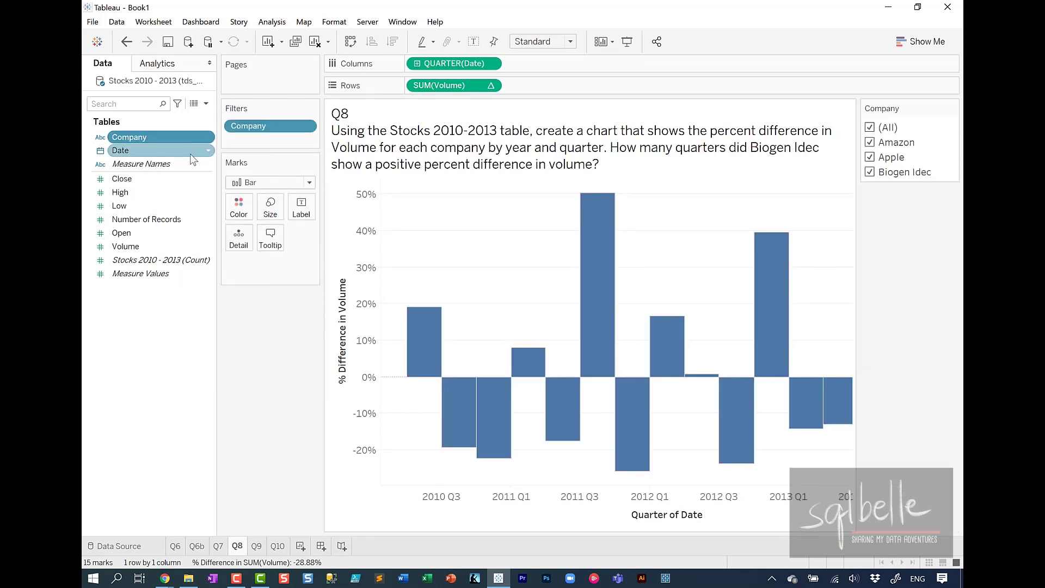
click(870, 156)
click(870, 142)
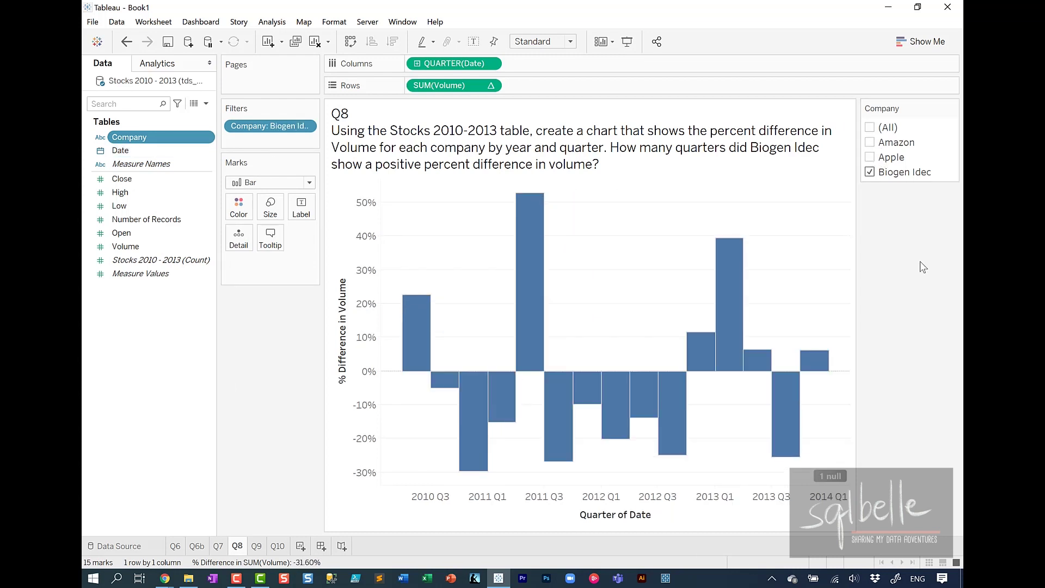
drag(892, 108, 256, 285)
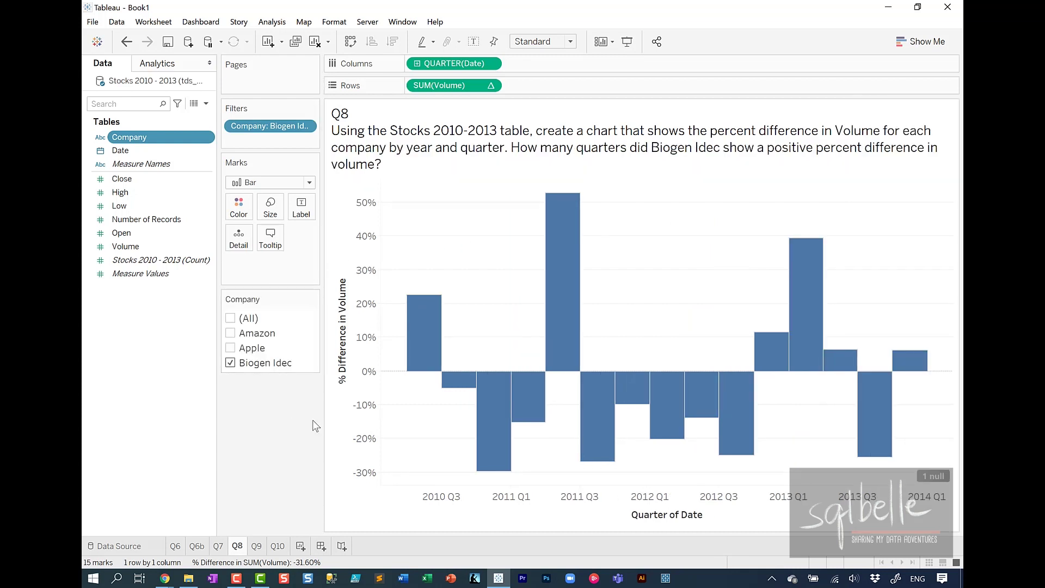
Add a percent difference filter on SUM(Volume) with minimum 0 to keep only positive quarters
click(490, 86)
click(469, 119)
drag(903, 109, 294, 427)
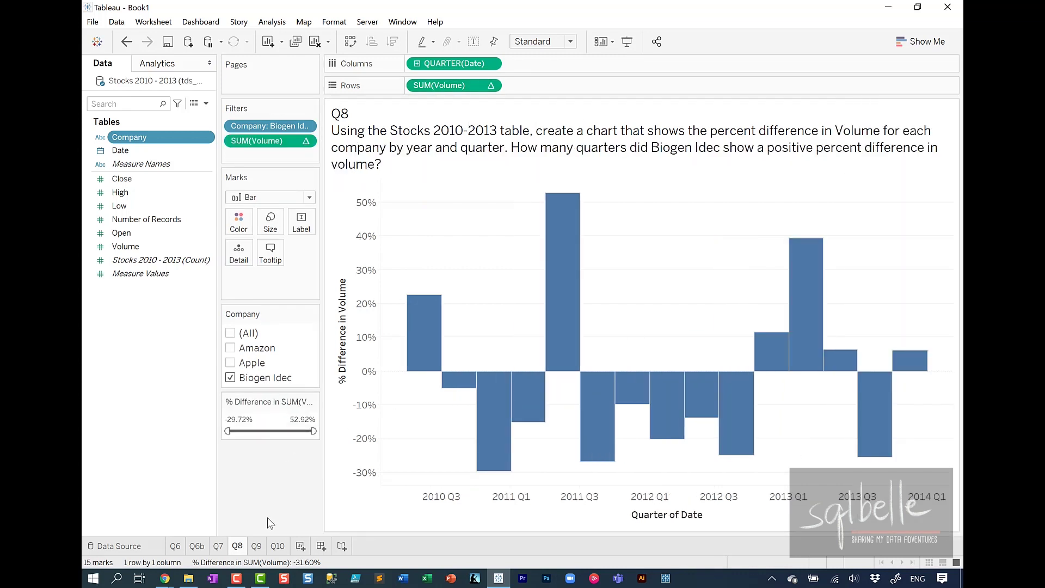
click(246, 419)
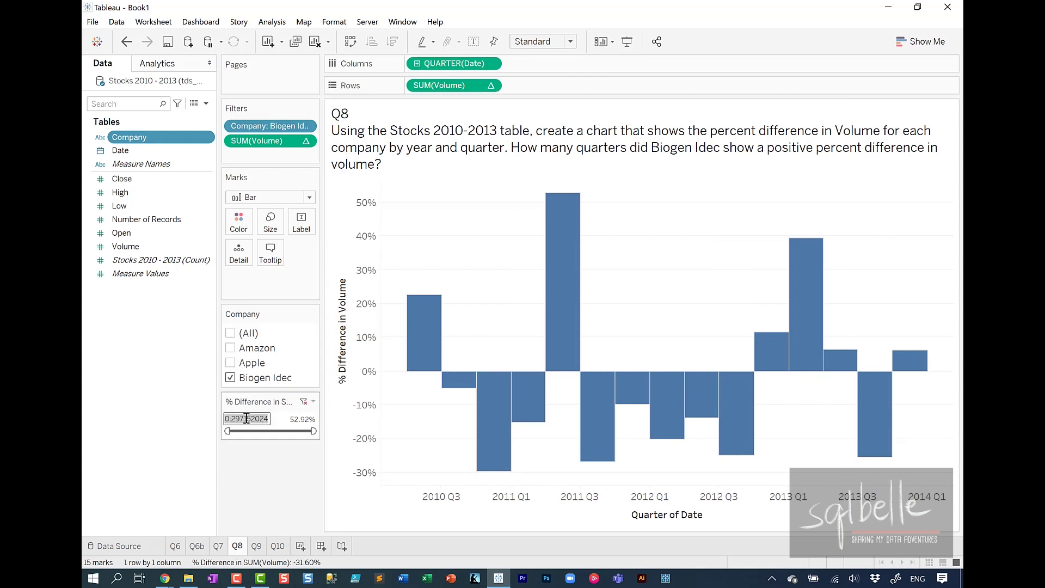
text(0)
key(Return)
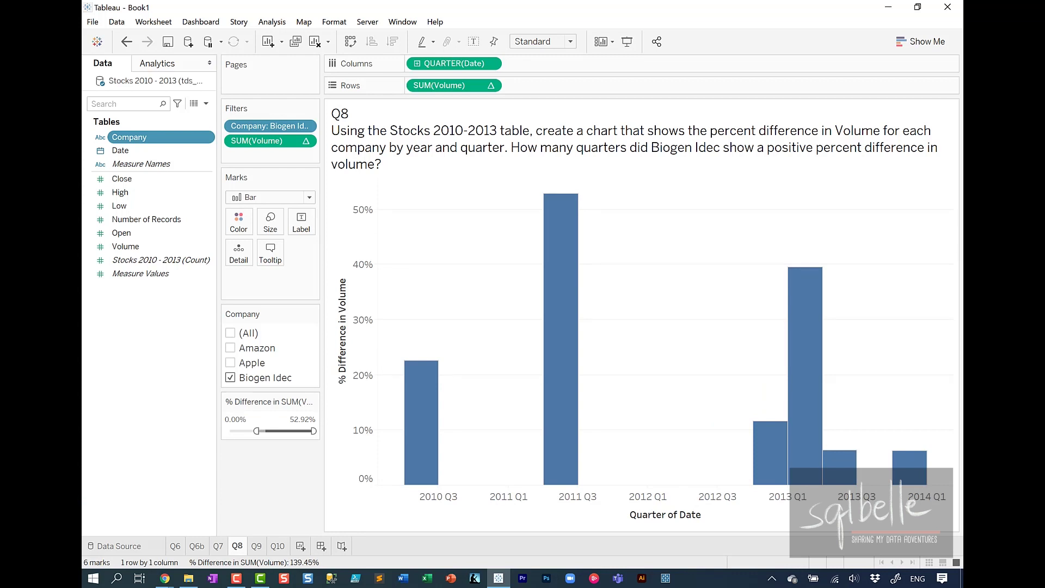
Highlight the 6-marks count, check the chart's underlying data, then return to the exam guide PDF
mouse_move(83, 500)
mouse_down()
mouse_move(124, 570)
mouse_move(194, 571)
mouse_up()
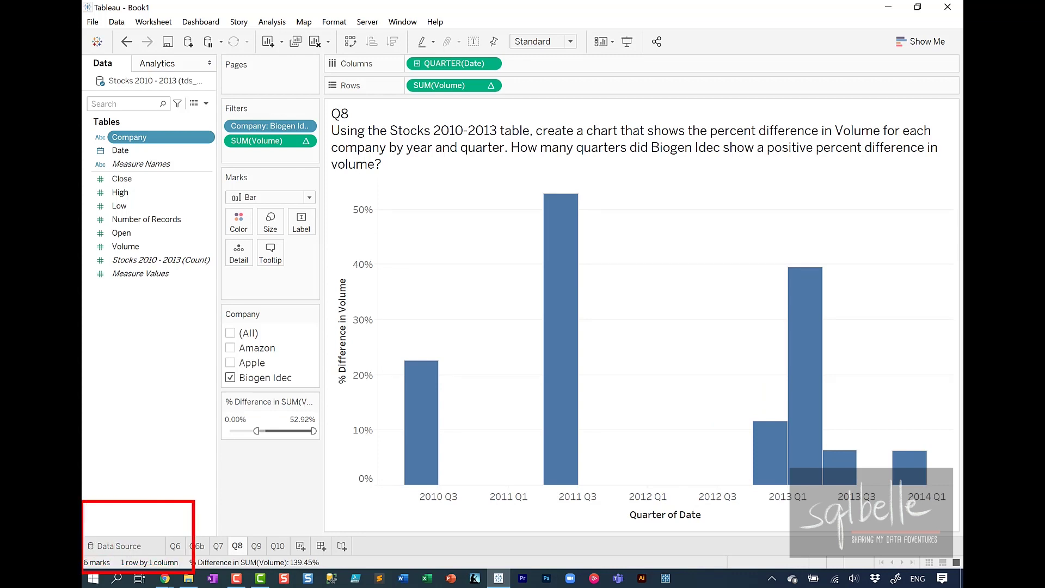
mouse_move(190, 399)
mouse_down()
mouse_move(134, 489)
mouse_move(170, 476)
mouse_up()
key(Escape)
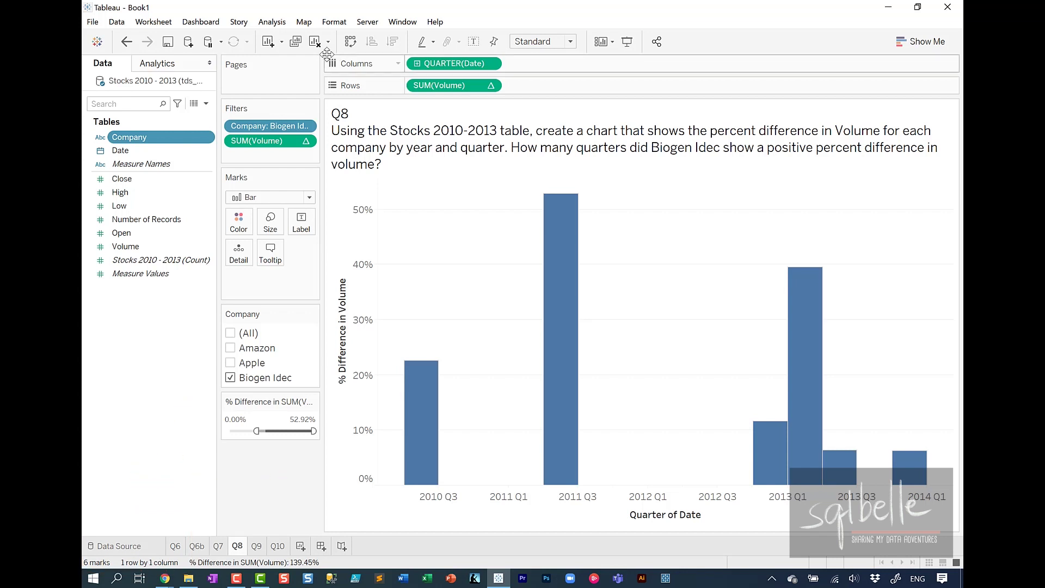
click(272, 21)
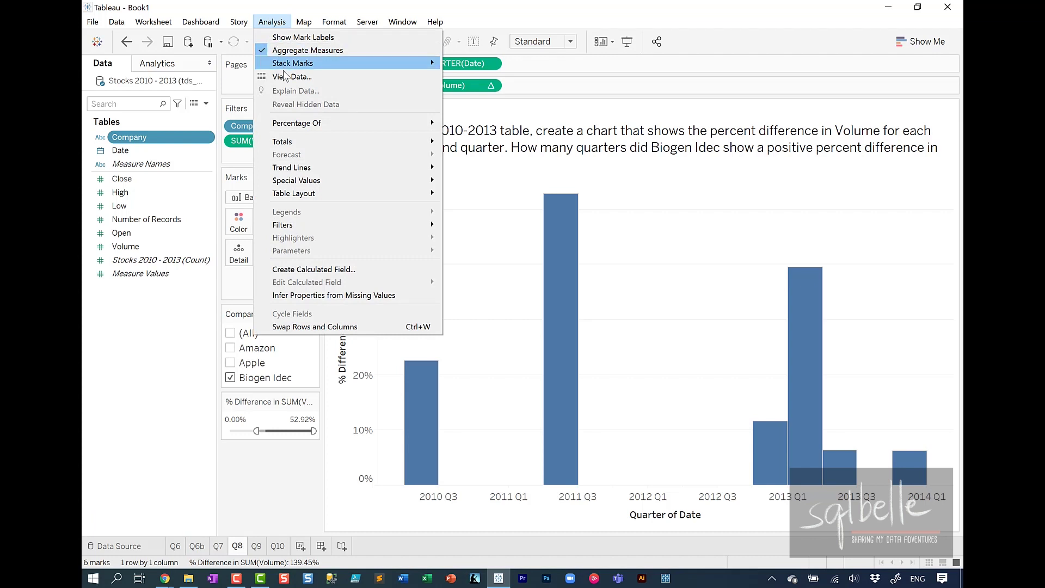
key(Escape)
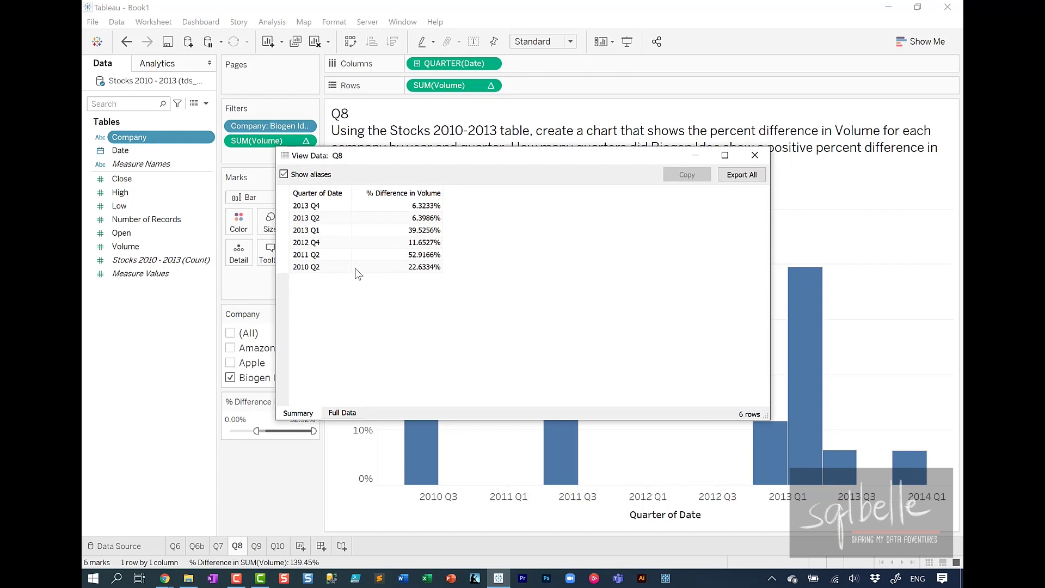
key(alt+Tab)
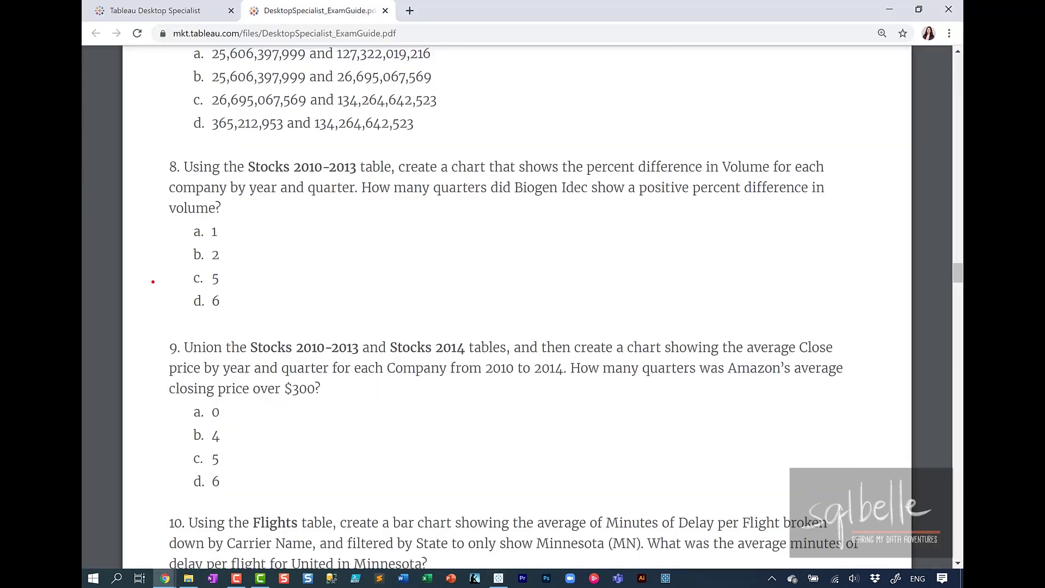
Mark answer d. 6 for question 8 and scroll down to question 9's union task
mouse_move(153, 283)
mouse_down()
mouse_move(177, 308)
mouse_move(287, 321)
mouse_up()
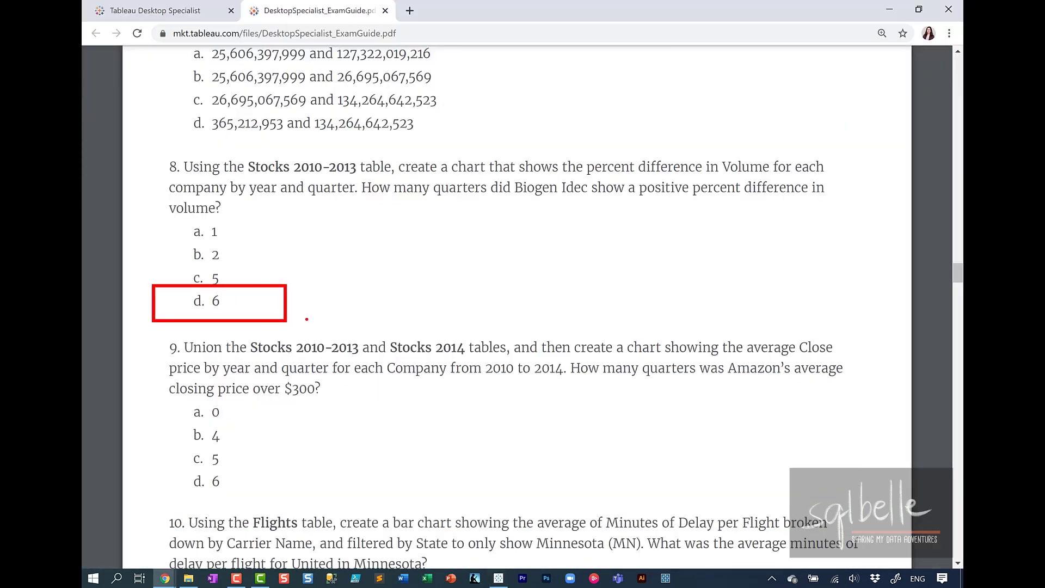
scroll(308, 319, down, 3)
mouse_move(153, 144)
mouse_down()
mouse_move(178, 187)
mouse_move(413, 285)
mouse_move(770, 312)
mouse_move(862, 308)
mouse_up()
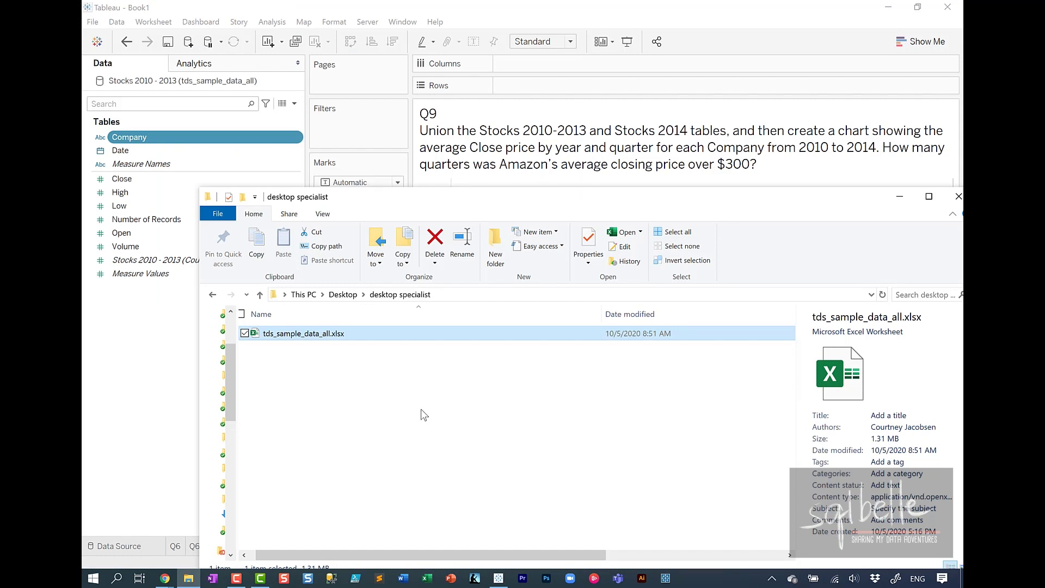
Connect to tds_sample_data_all.xlsx, add Stocks 2010 - 2013, and union Stocks 2014 onto it
drag(311, 338, 354, 122)
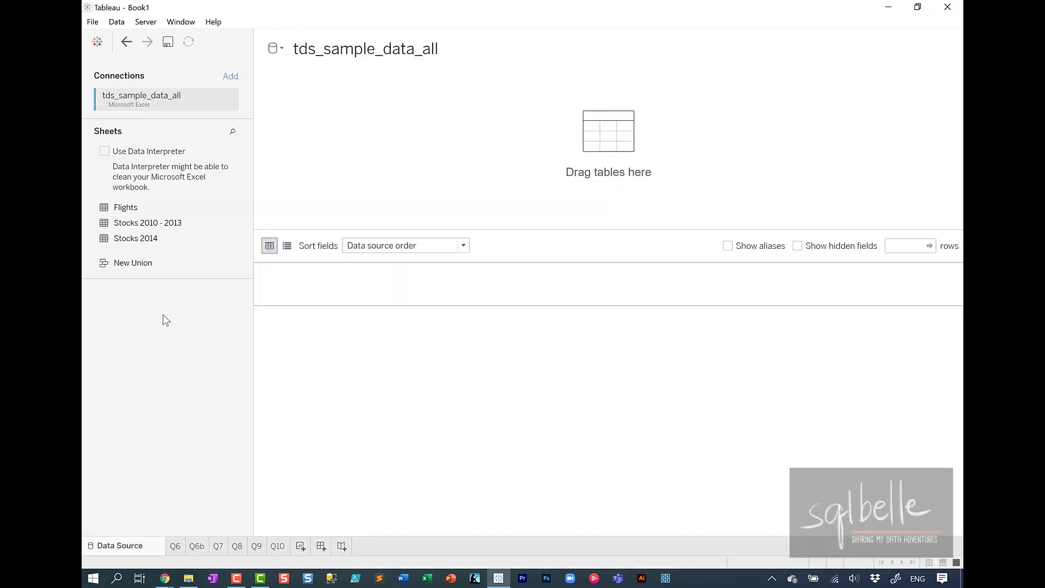
drag(149, 224, 341, 129)
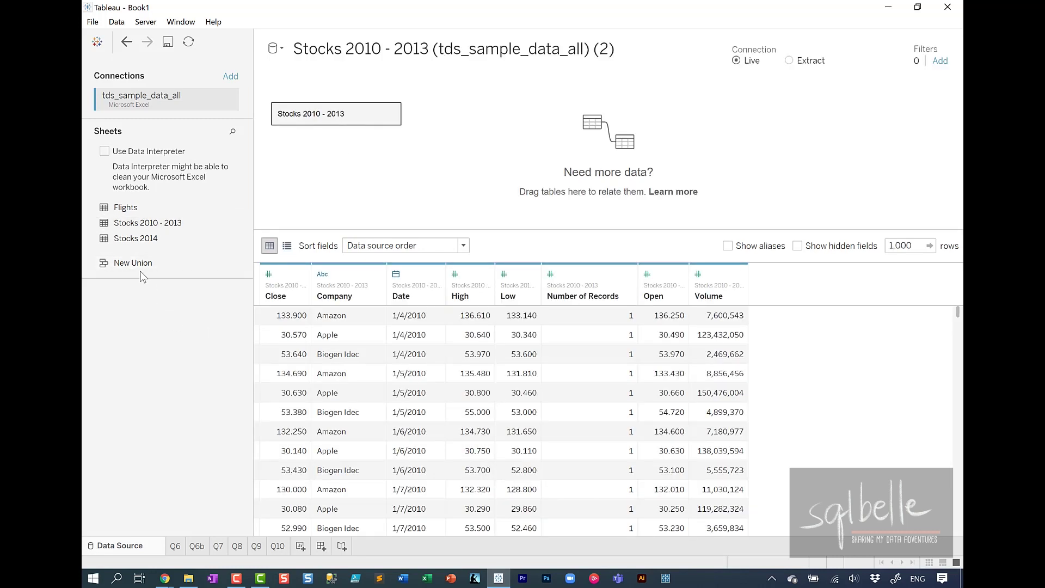
drag(137, 239, 302, 165)
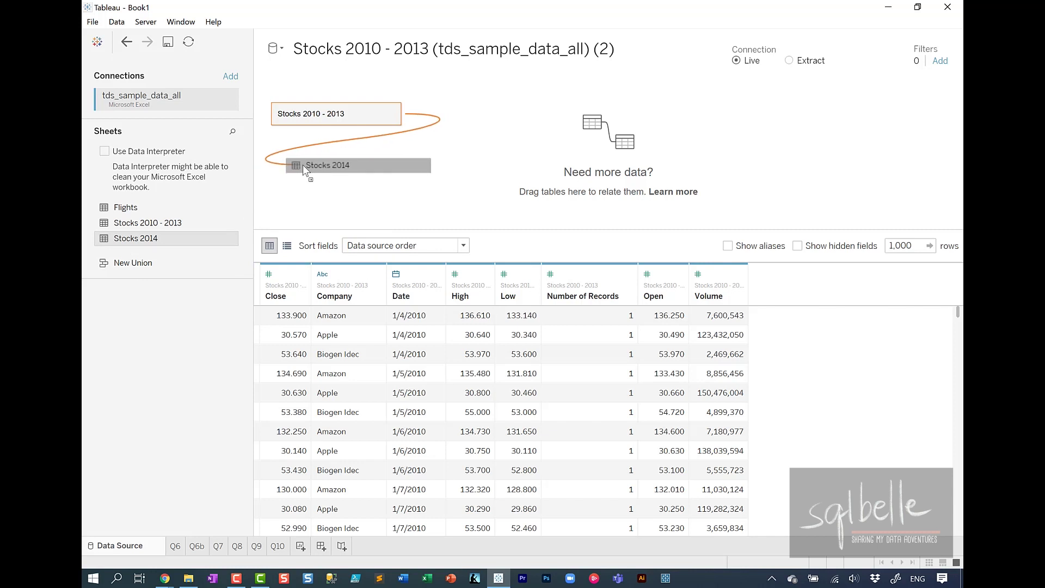
mouse_move(302, 164)
mouse_down()
mouse_move(302, 123)
mouse_move(296, 161)
mouse_up()
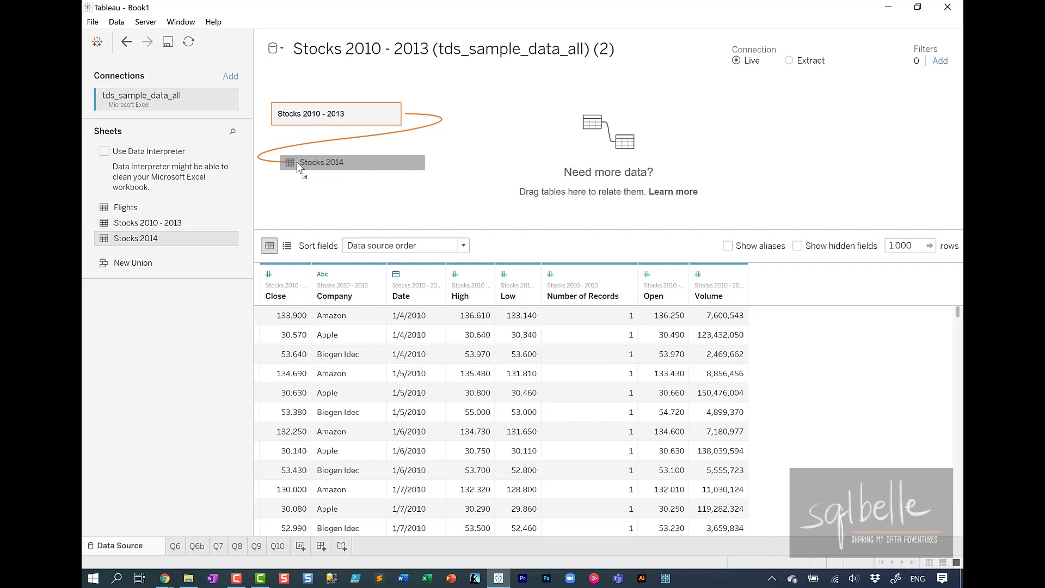
drag(296, 162, 299, 131)
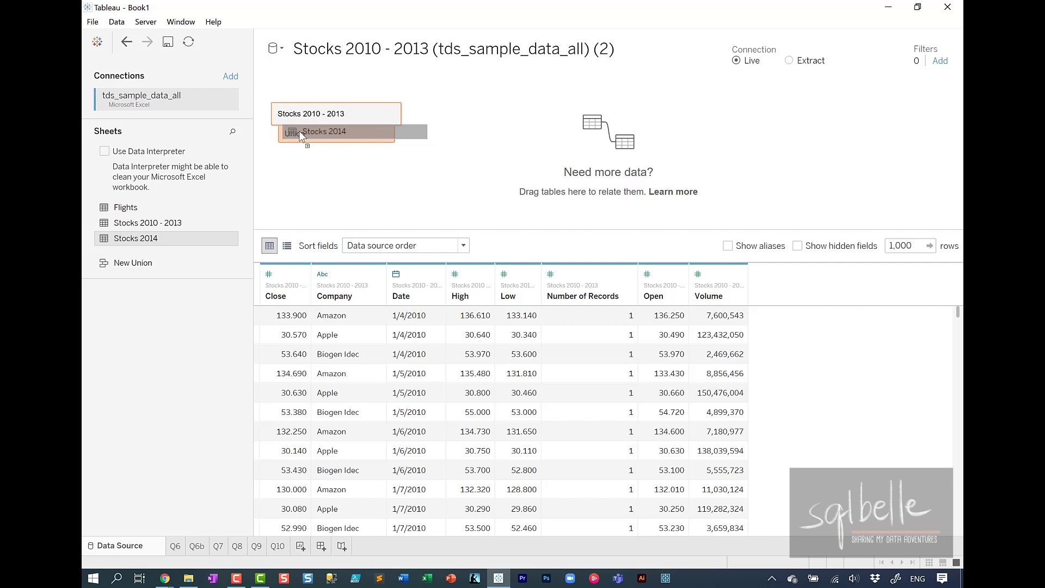
drag(299, 130, 307, 134)
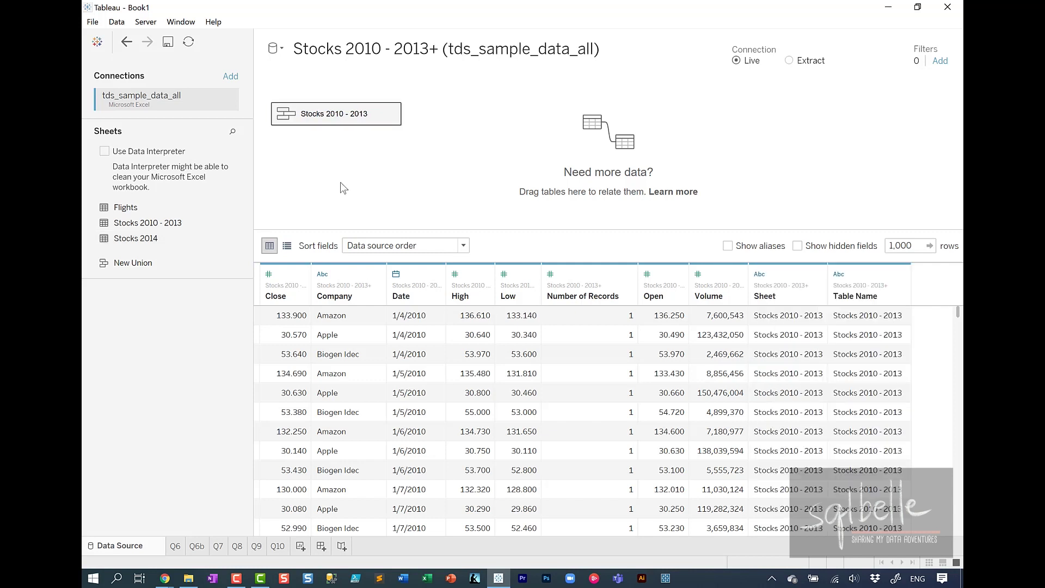
Open Edit Union to verify it holds Stocks 2010 - 2013 and Stocks 2014, then close without changes
mouse_move(339, 123)
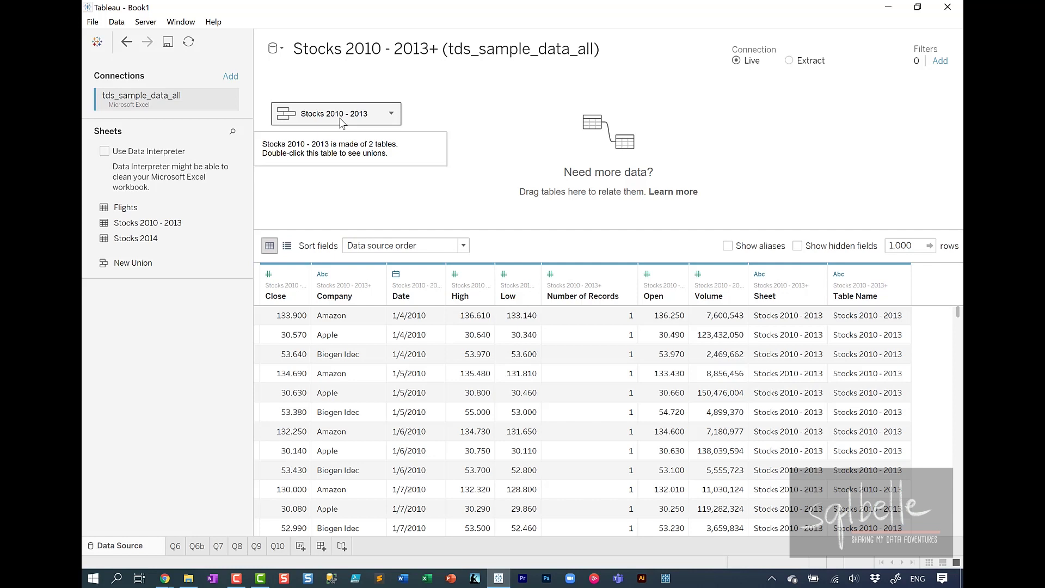
double_click(340, 121)
click(433, 127)
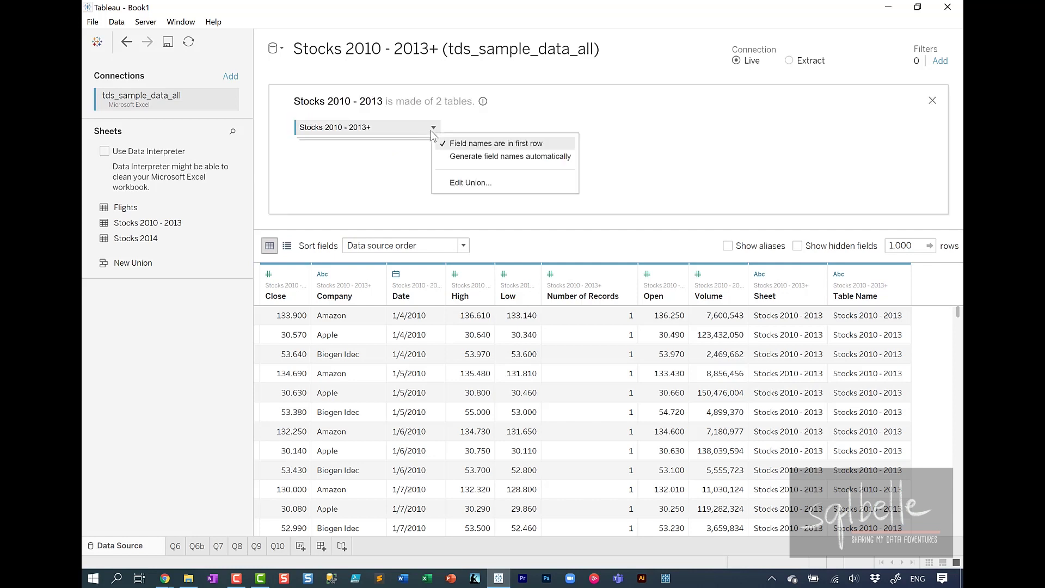
click(464, 184)
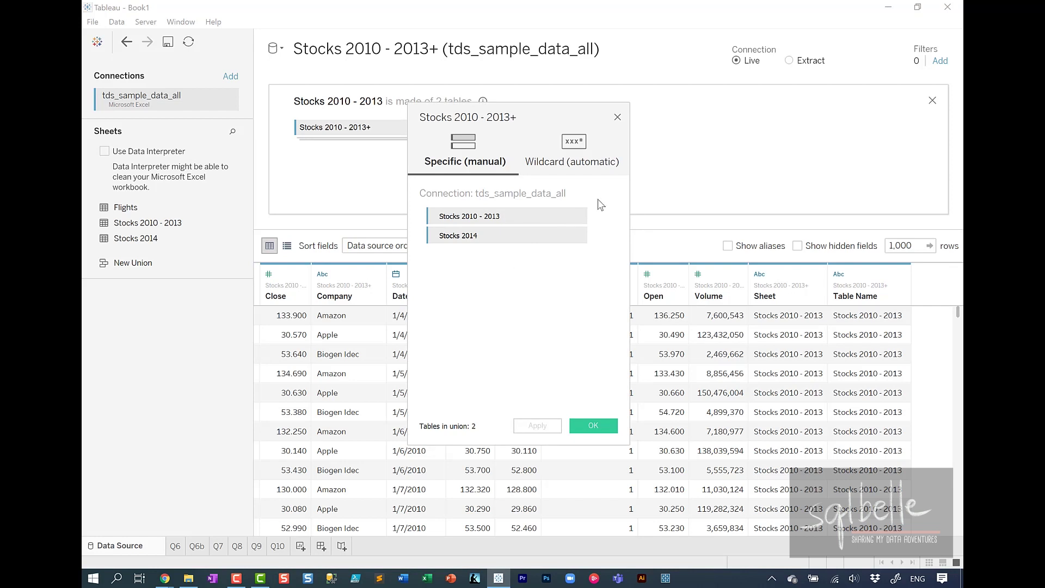
click(617, 117)
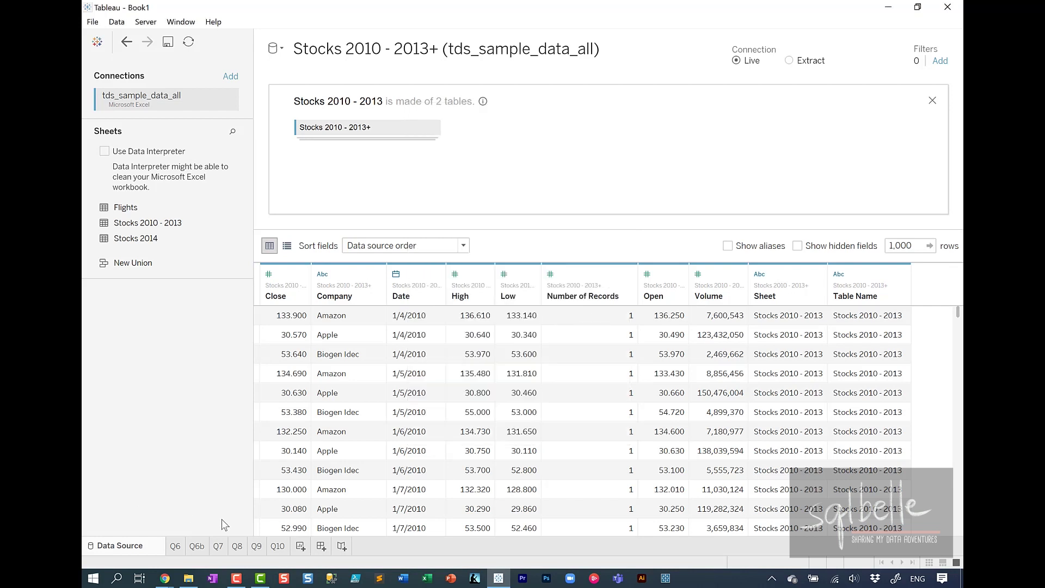
On the Q9 sheet, mark the question's key phrases (quarter, Company, Amazon, over $300) and drop Date onto Columns
click(256, 547)
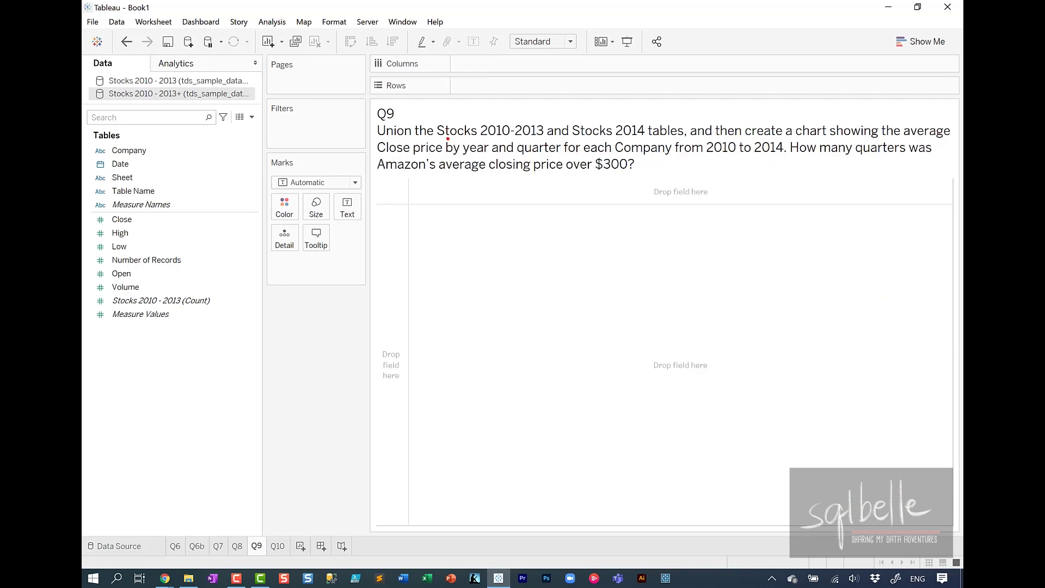
mouse_move(438, 131)
mouse_down()
mouse_move(513, 160)
mouse_move(567, 160)
mouse_up()
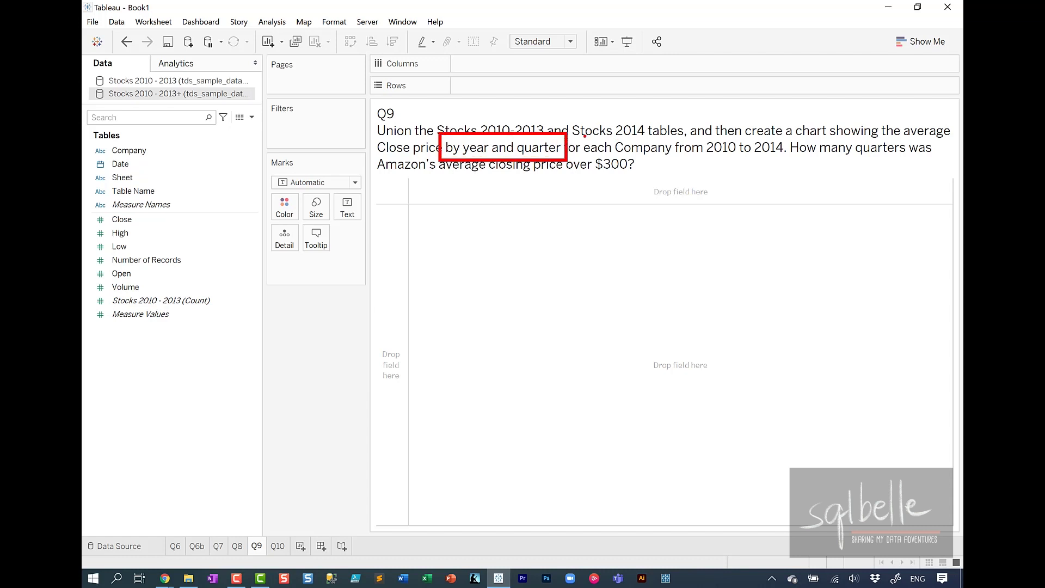
mouse_move(579, 135)
mouse_down()
mouse_move(598, 155)
mouse_move(676, 159)
mouse_up()
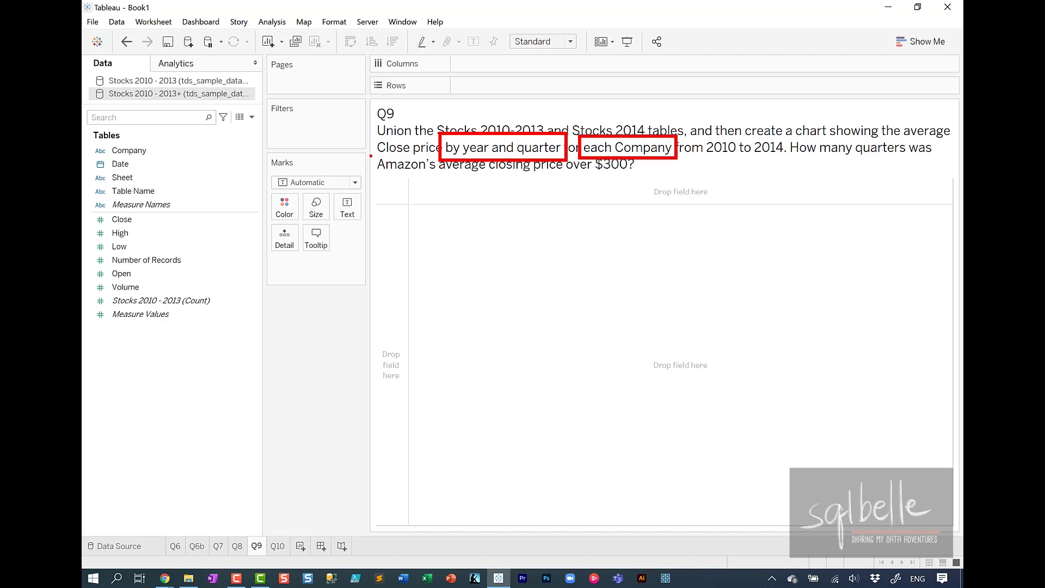
mouse_move(368, 155)
mouse_down()
mouse_move(369, 164)
mouse_move(432, 187)
mouse_move(432, 179)
mouse_up()
drag(496, 174, 642, 175)
key(Escape)
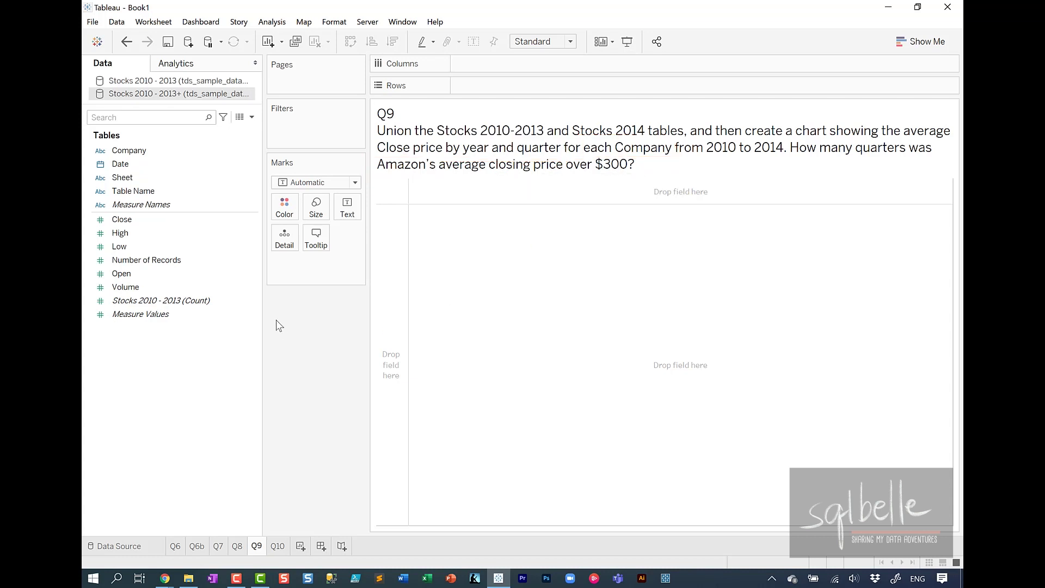
mouse_move(136, 169)
mouse_down()
mouse_move(414, 124)
mouse_move(463, 64)
mouse_up()
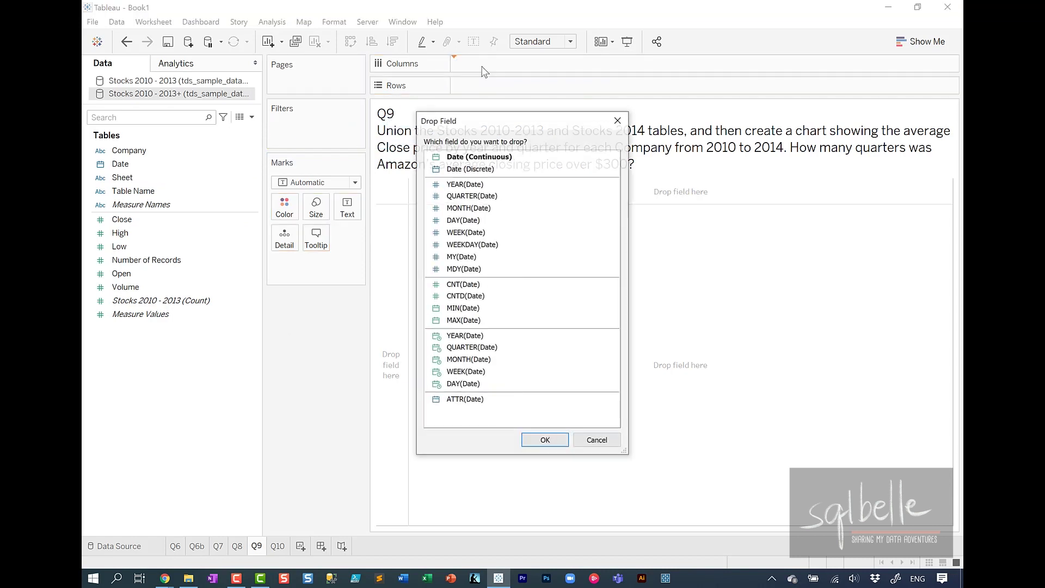
Plot average Close per Company by continuous QUARTER(Date)
click(469, 353)
click(545, 441)
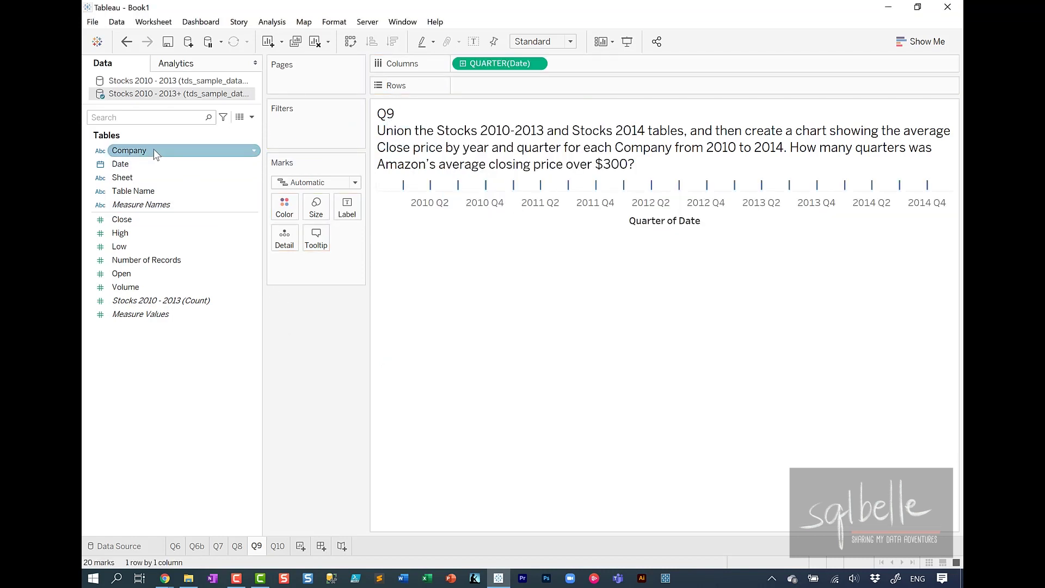
drag(152, 149, 515, 87)
drag(126, 219, 576, 90)
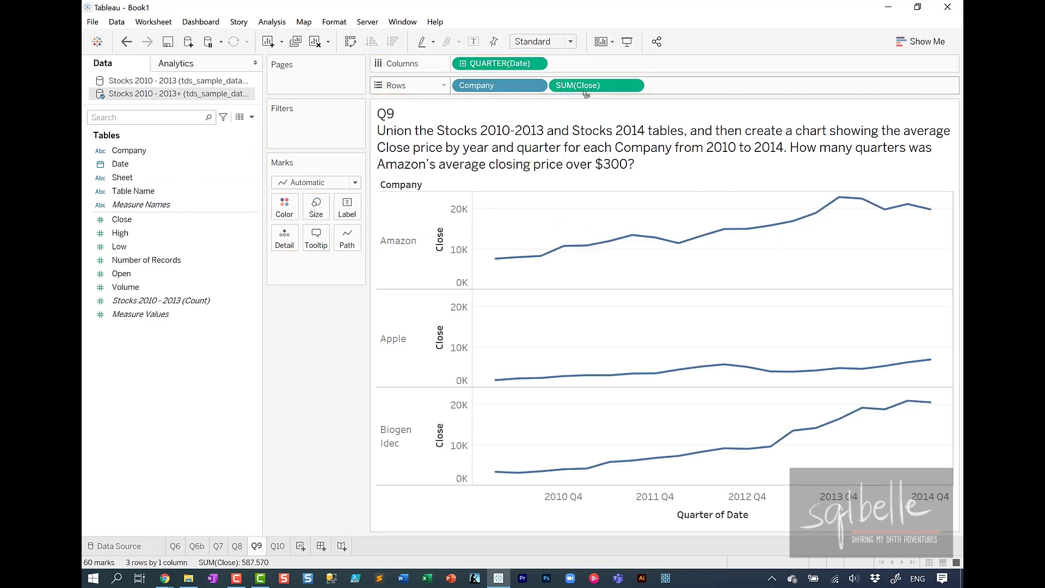
click(632, 87)
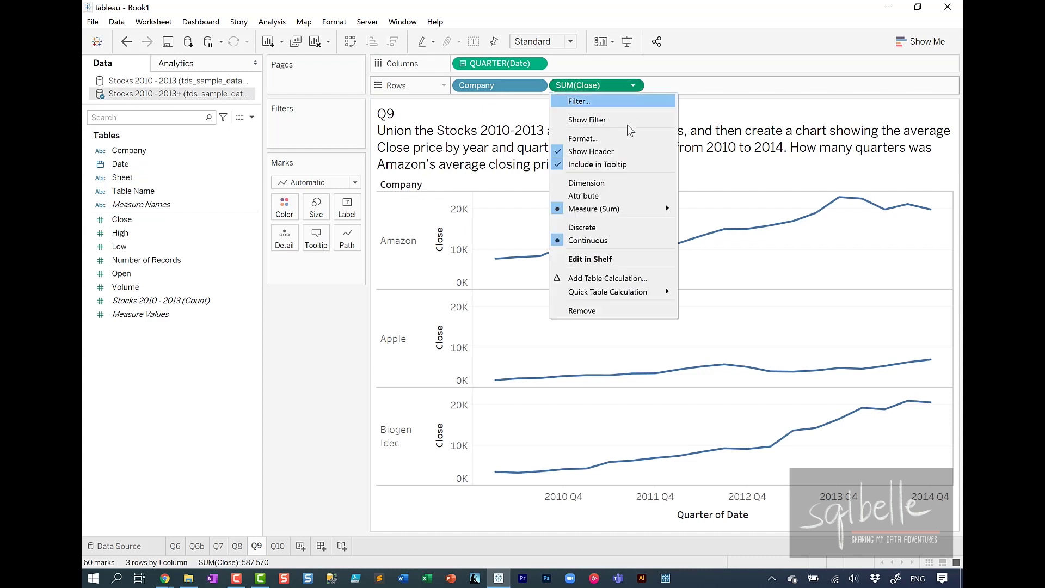
mouse_move(617, 217)
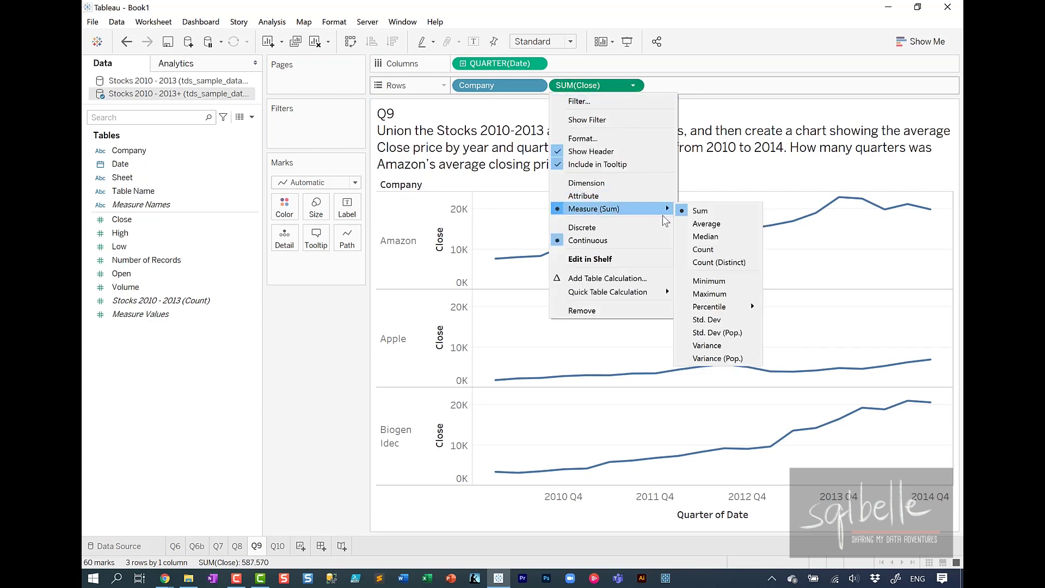
click(706, 224)
Keep only Amazon in the chart
click(405, 249)
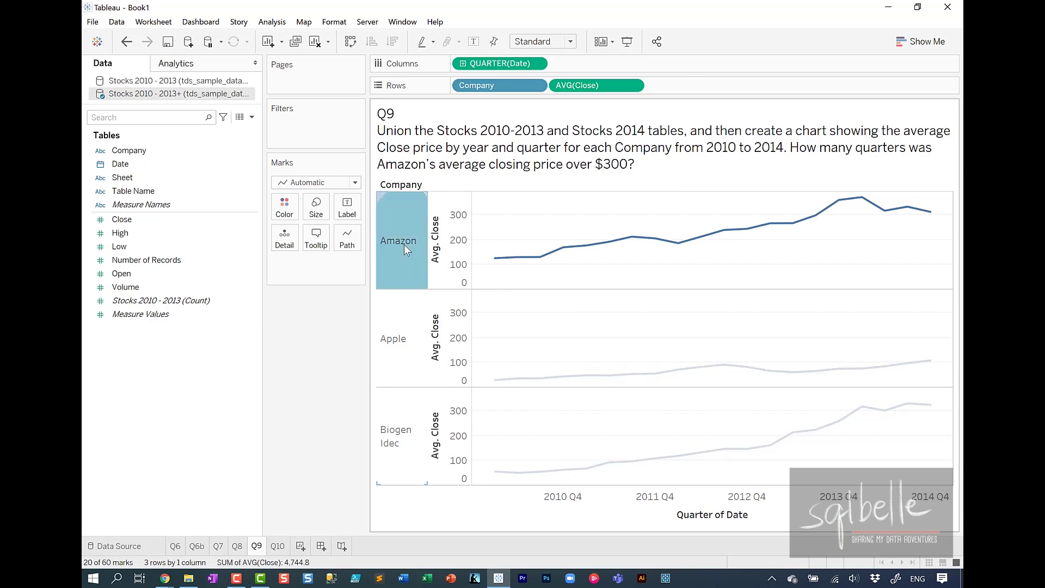
right_click(403, 244)
click(432, 256)
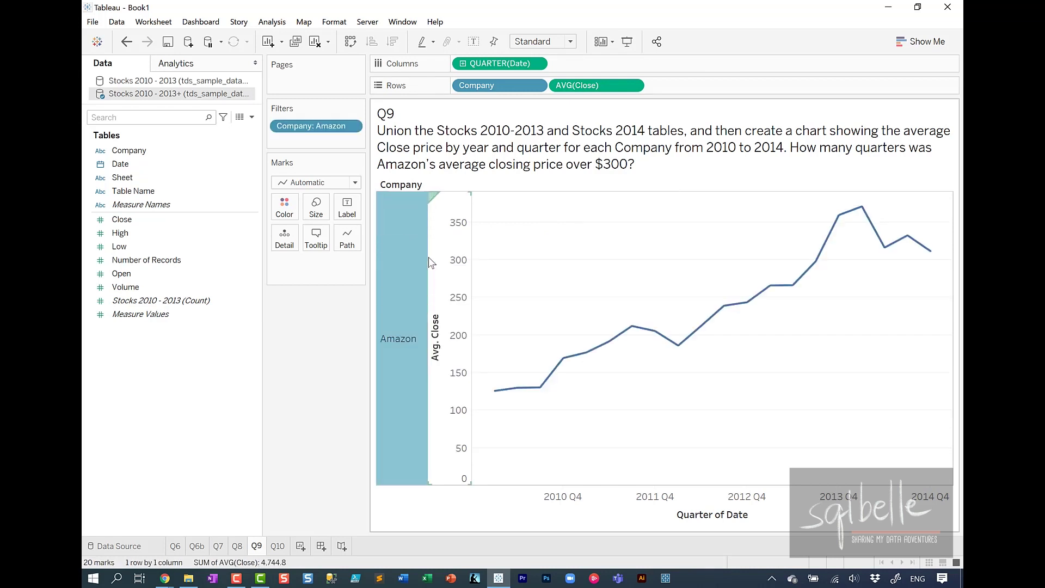
Filter Amazon's average Close to a minimum of 300 and show the remaining quarters as bars
click(633, 86)
click(620, 119)
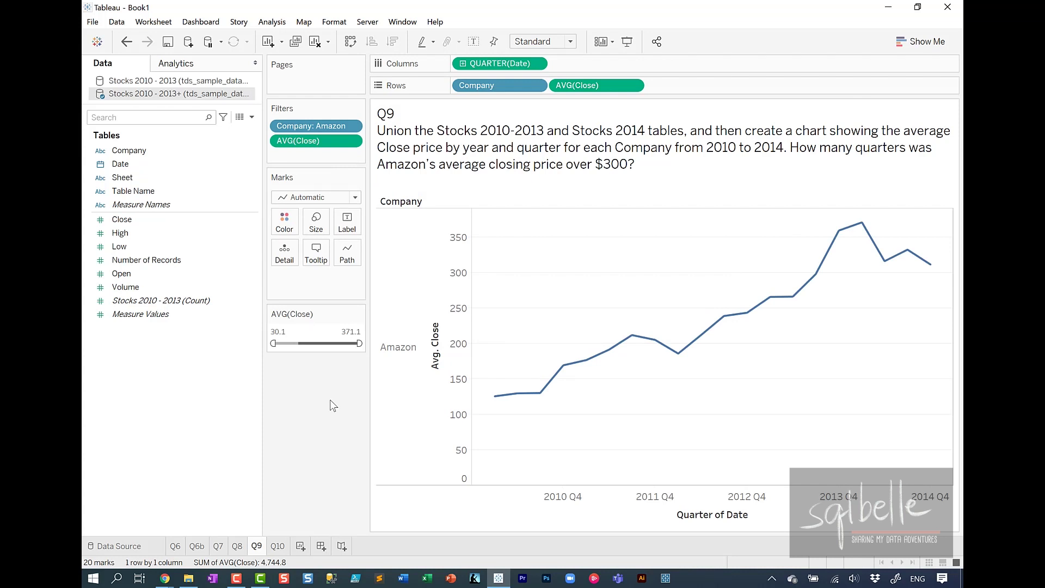
click(304, 331)
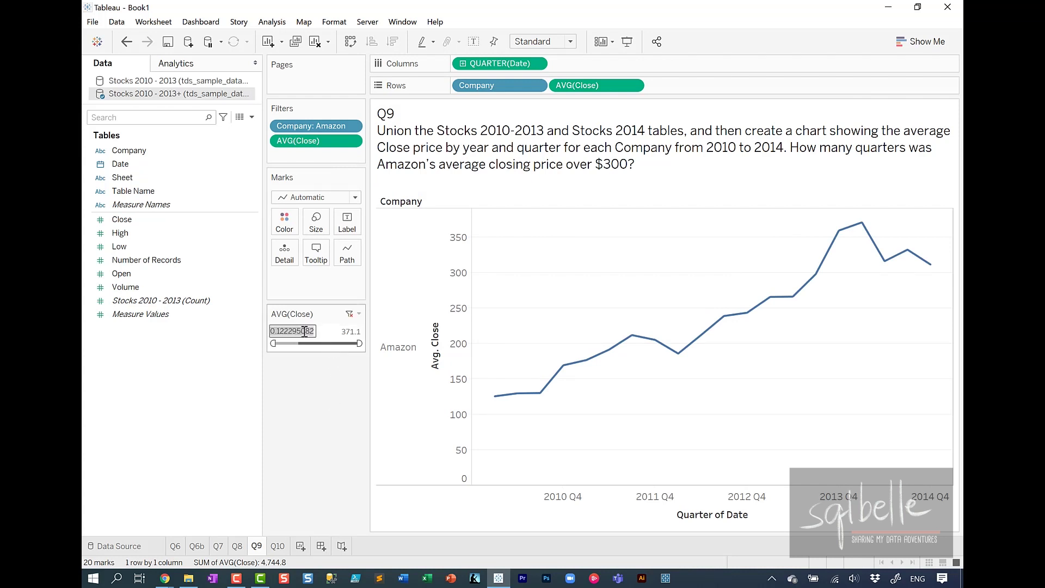
text(300)
key(Return)
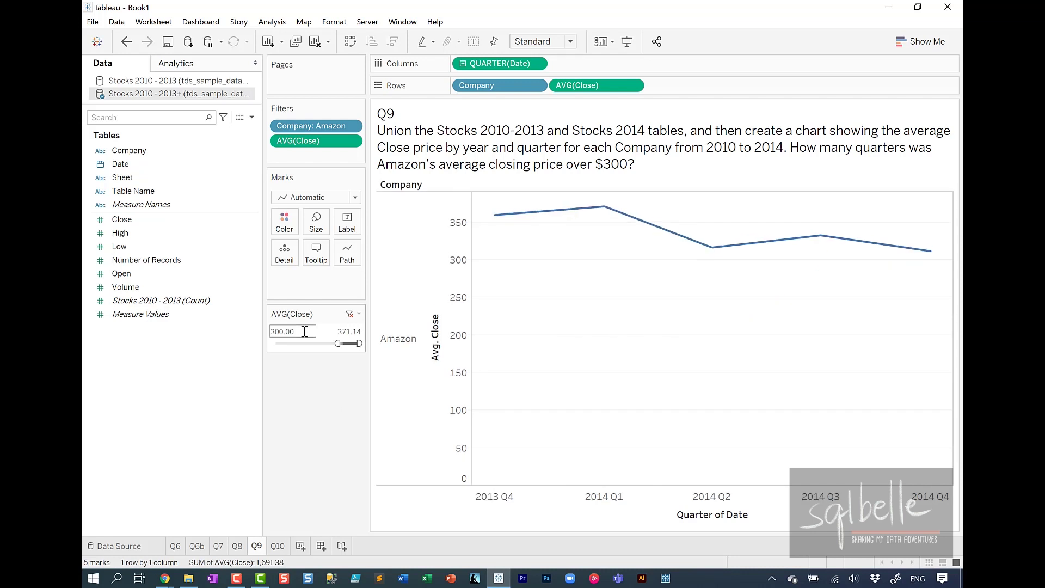
click(328, 196)
click(313, 228)
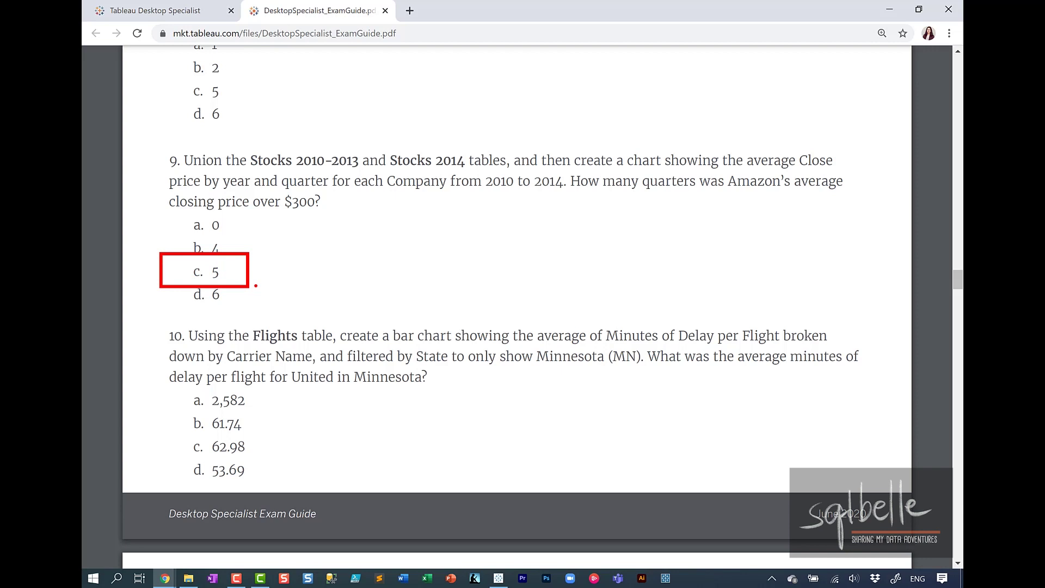
Scroll the exam guide down past question 9's answers toward question 10
scroll(141, 301, down, 1)
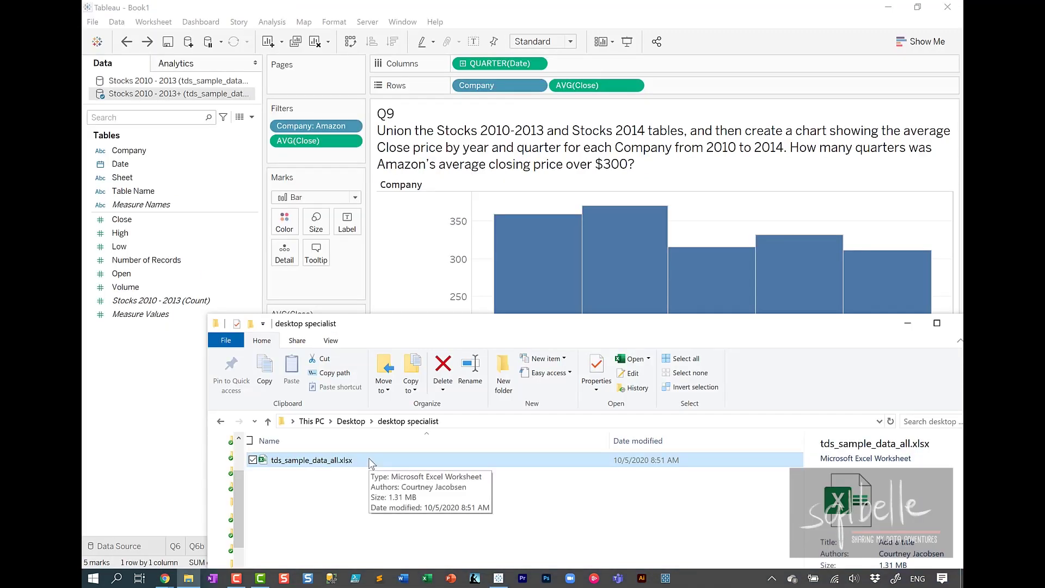
Connect the sample Excel workbook's Flights table and put Carrier Name on Rows in Q10
drag(368, 458, 399, 239)
drag(218, 207, 333, 156)
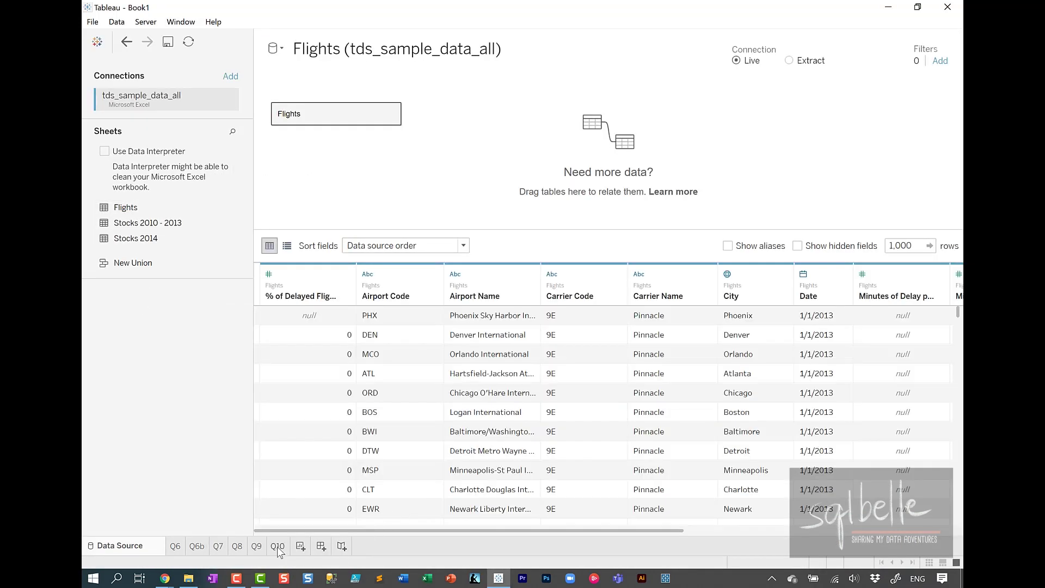
click(277, 545)
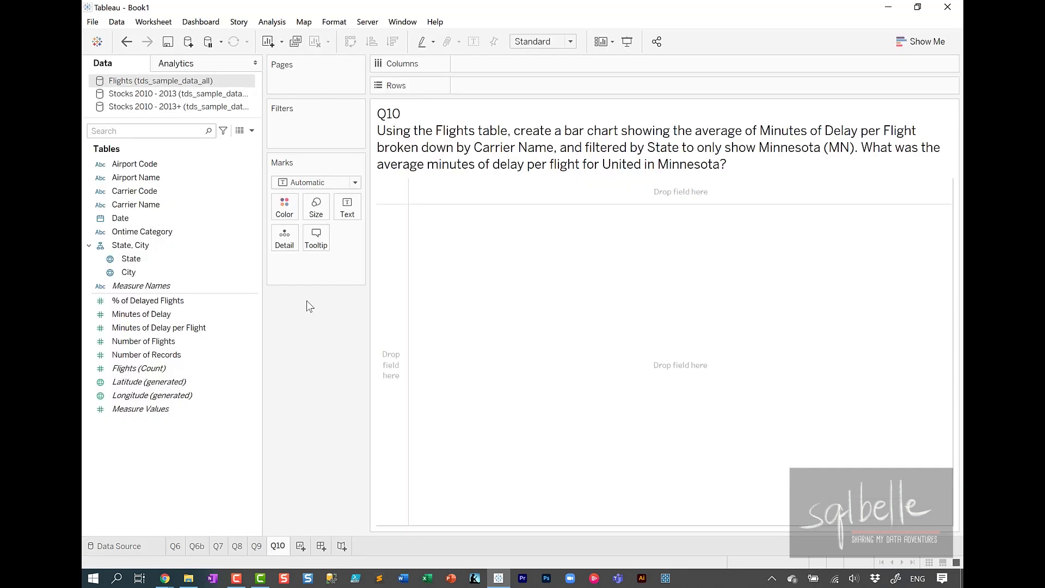
drag(135, 204, 479, 87)
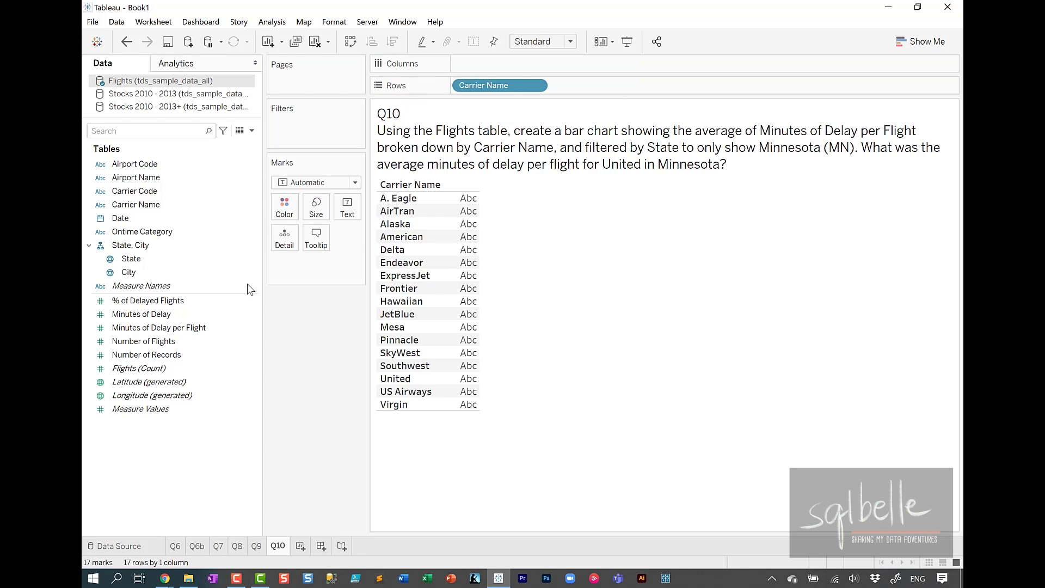
Filter State to MN only and bar Minutes of Delay per Flight by carrier
drag(131, 259, 335, 135)
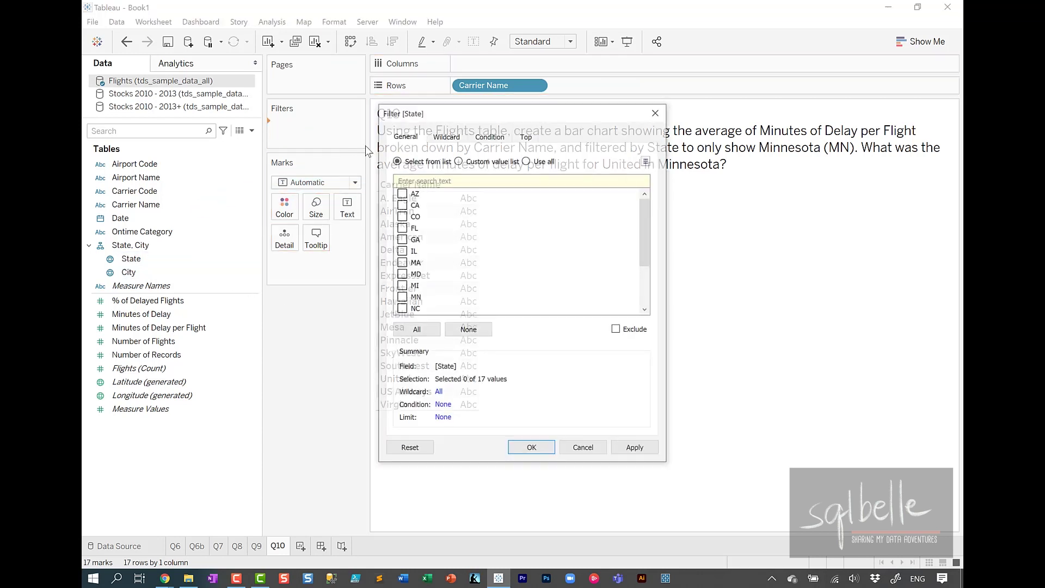
click(430, 179)
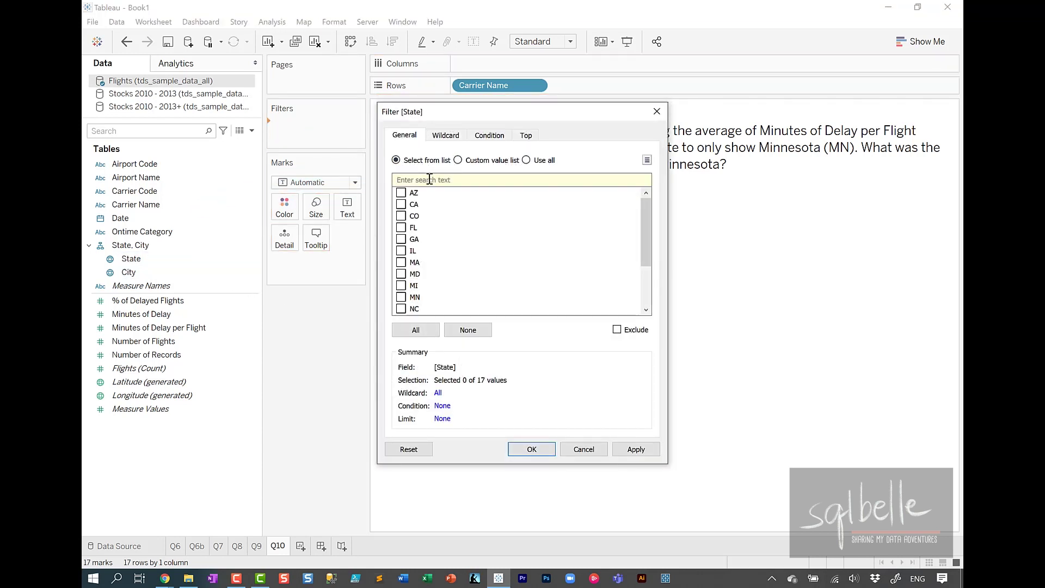
text(MN)
click(406, 194)
click(531, 449)
drag(204, 328, 536, 65)
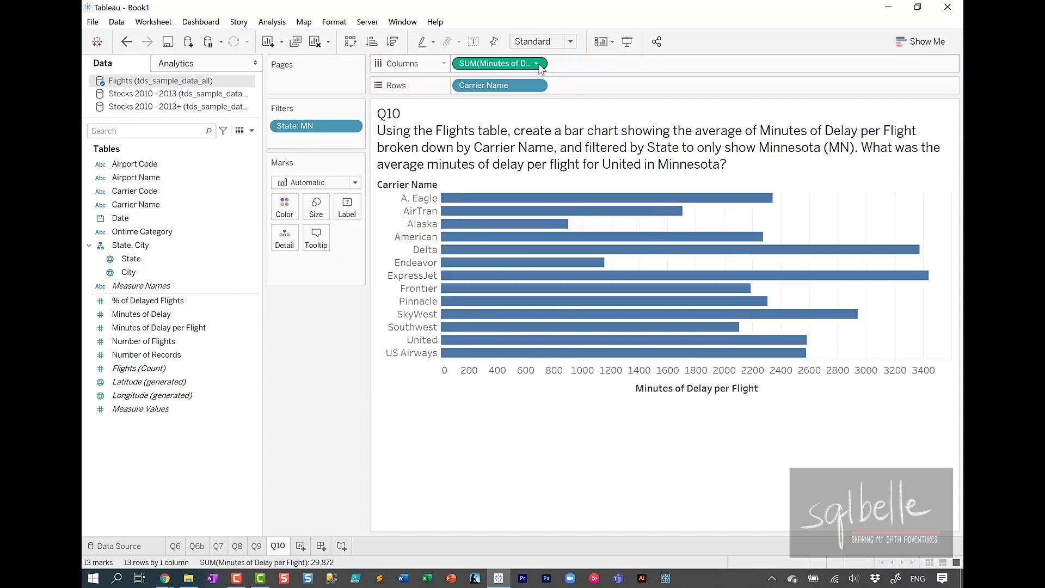
Switch the delay measure to Average and label only highlighted bars with it
click(536, 64)
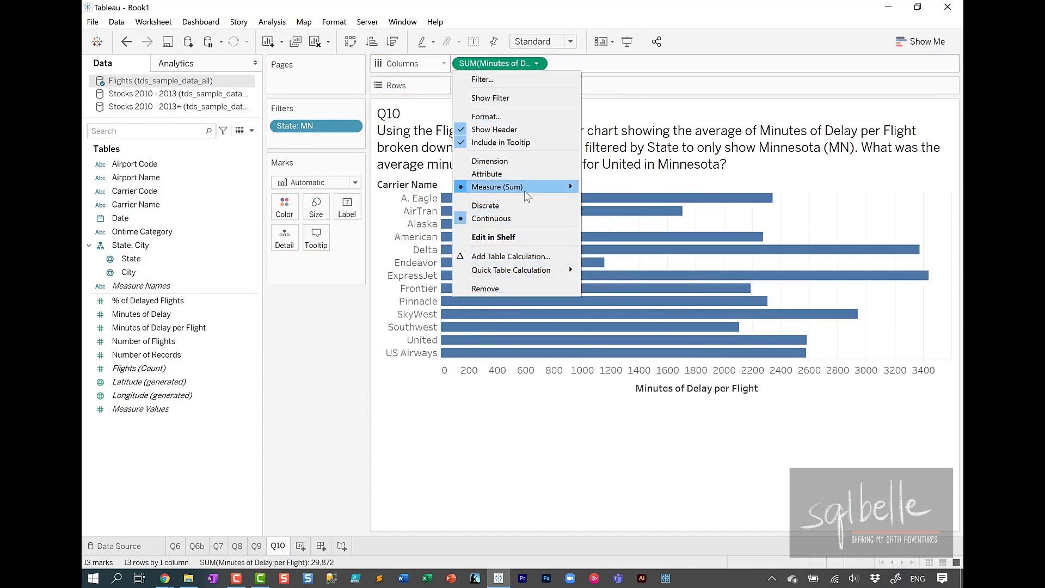
mouse_move(526, 196)
click(621, 199)
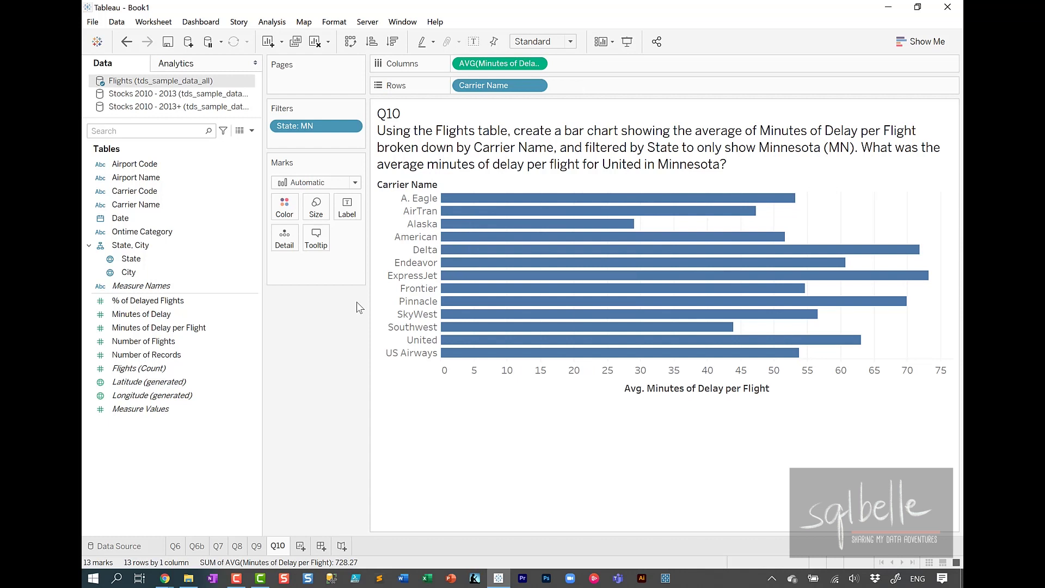
drag(482, 63, 355, 208)
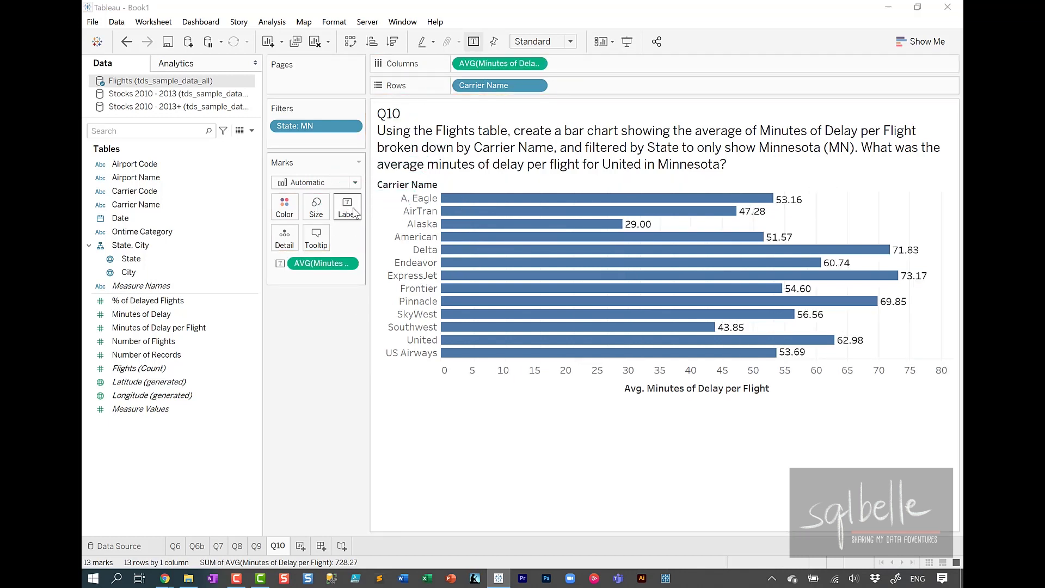
click(355, 212)
click(436, 353)
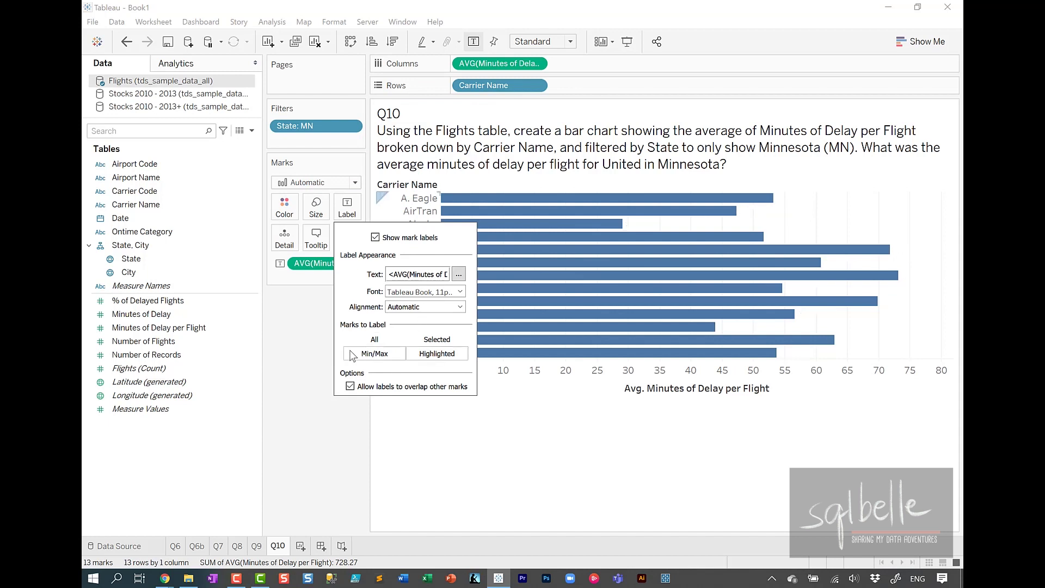
Show a Carrier Name highlighter and search 'uni' to highlight United at 62.98
click(539, 87)
click(479, 132)
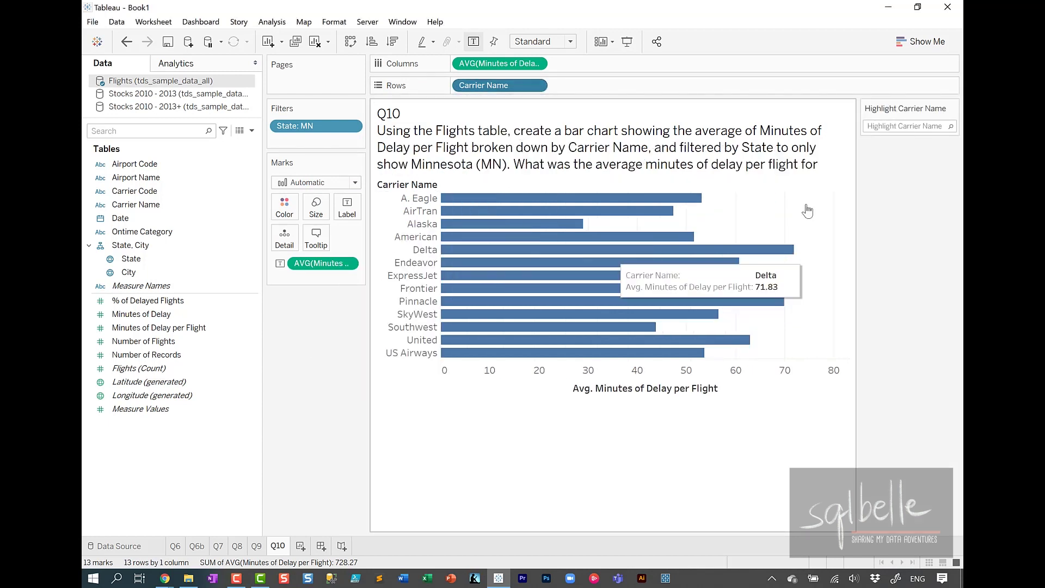
click(888, 126)
text(uni)
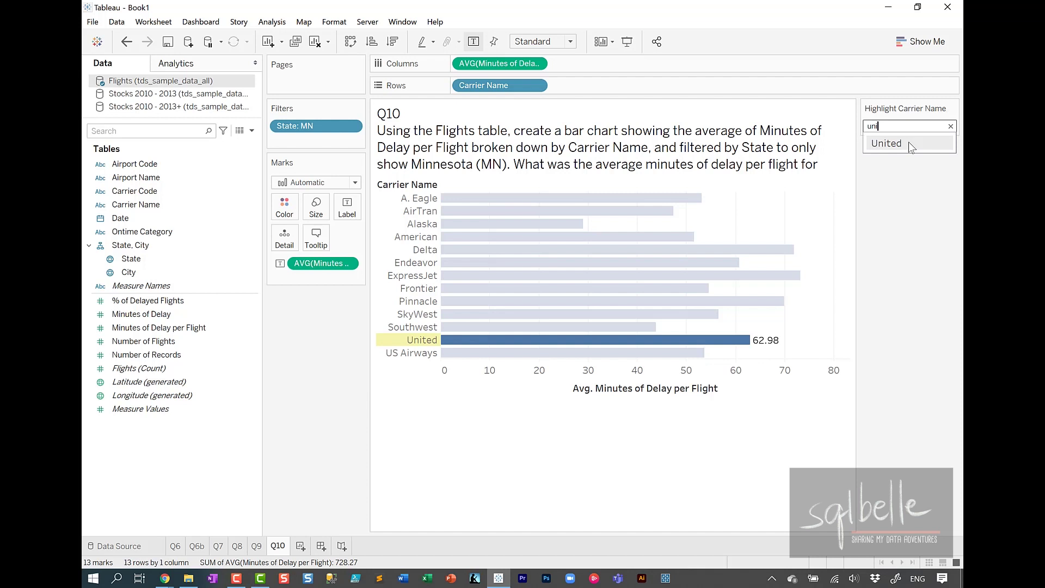
key(alt+Tab)
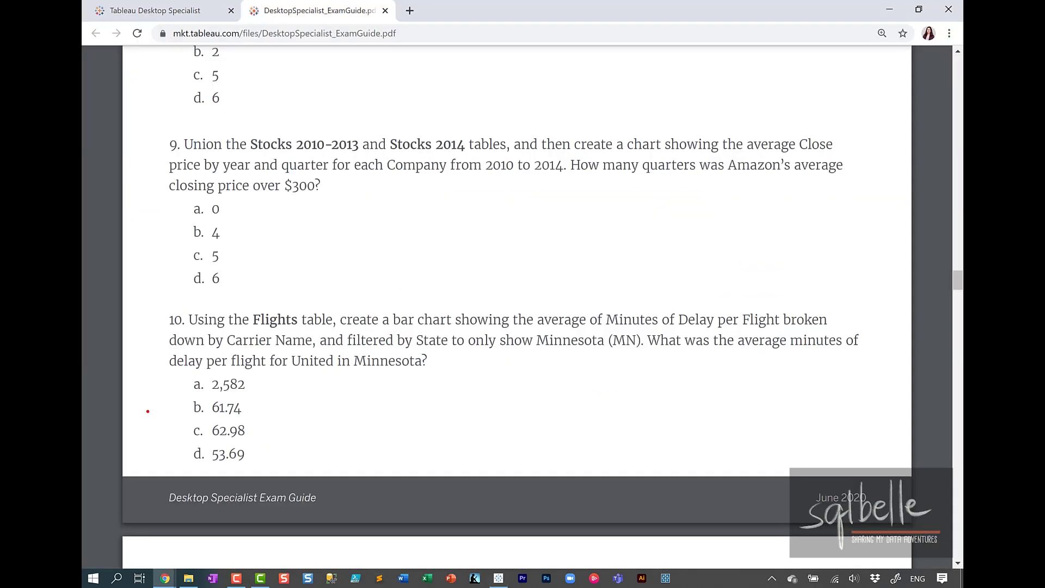
Mark answer c. 62.98 for question 10 in the exam guide PDF
drag(157, 419, 293, 444)
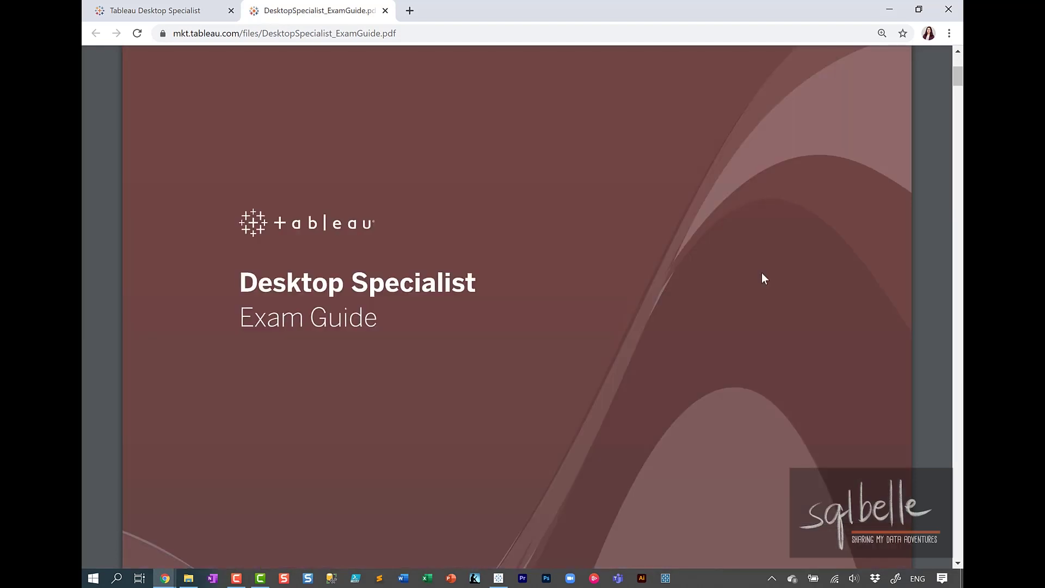